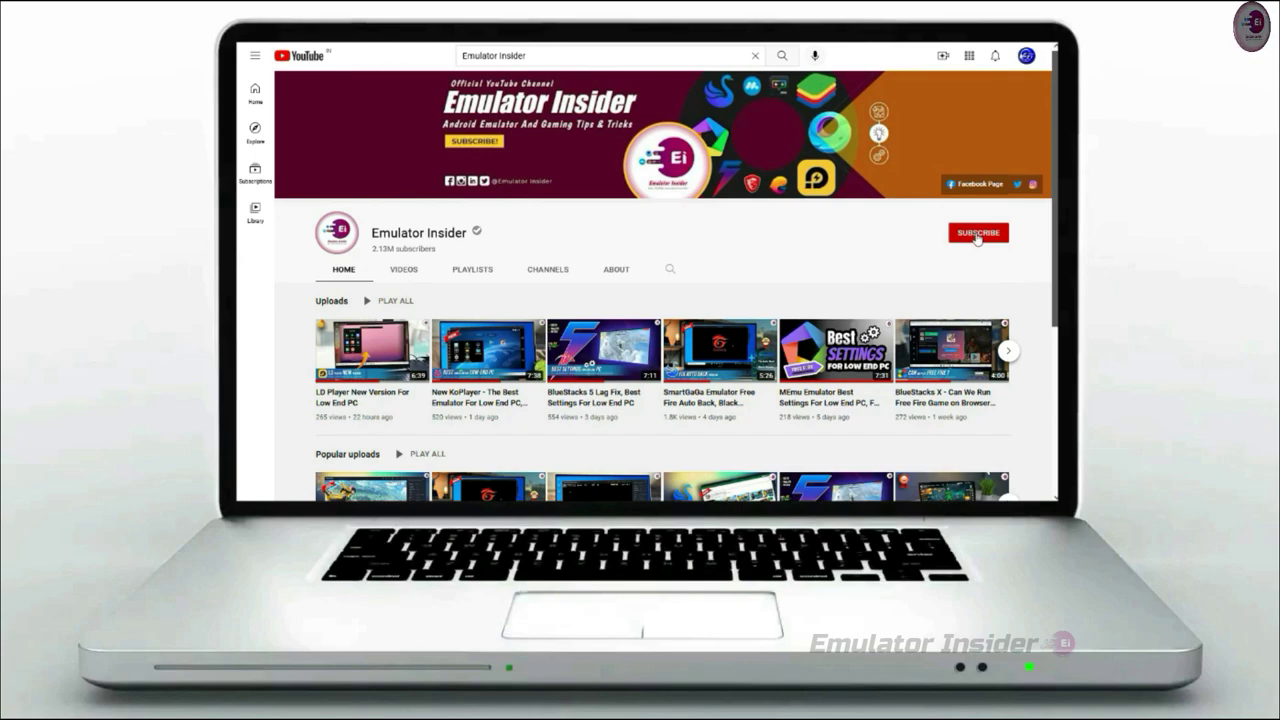
Subscribe to the Emulator Insider channel and set its notifications to All.
left_click(1001, 235)
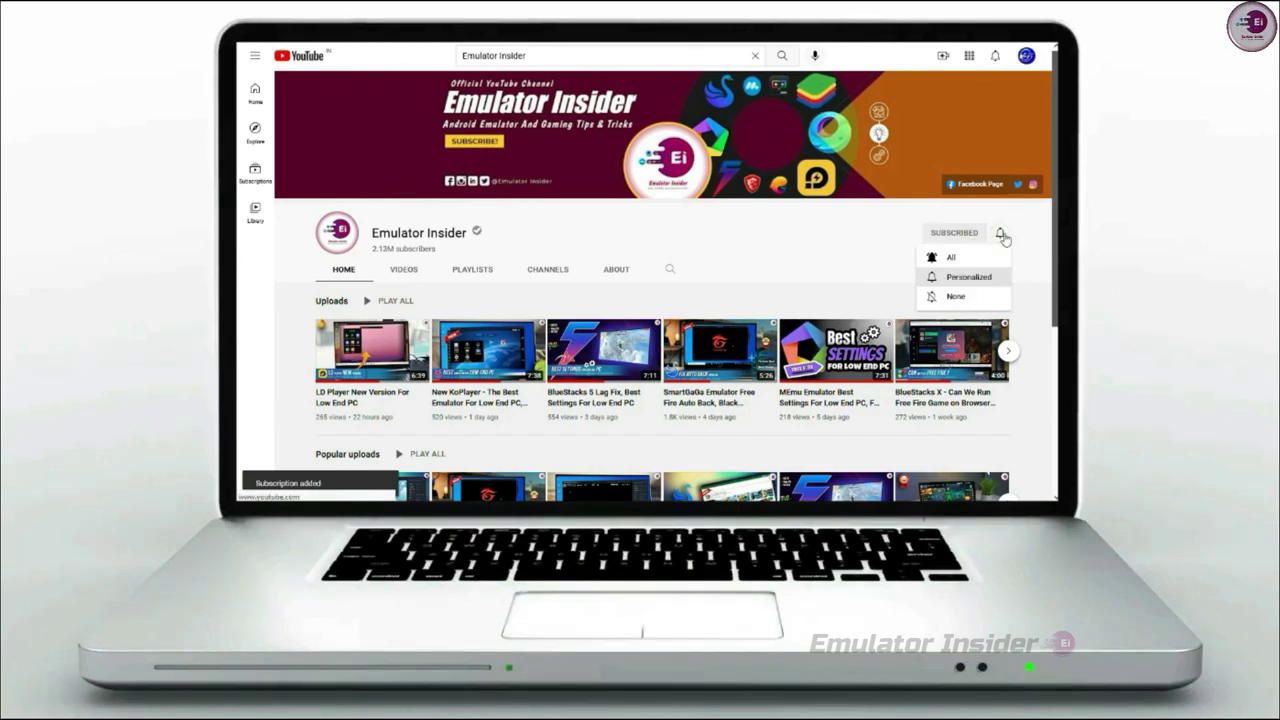
left_click(955, 257)
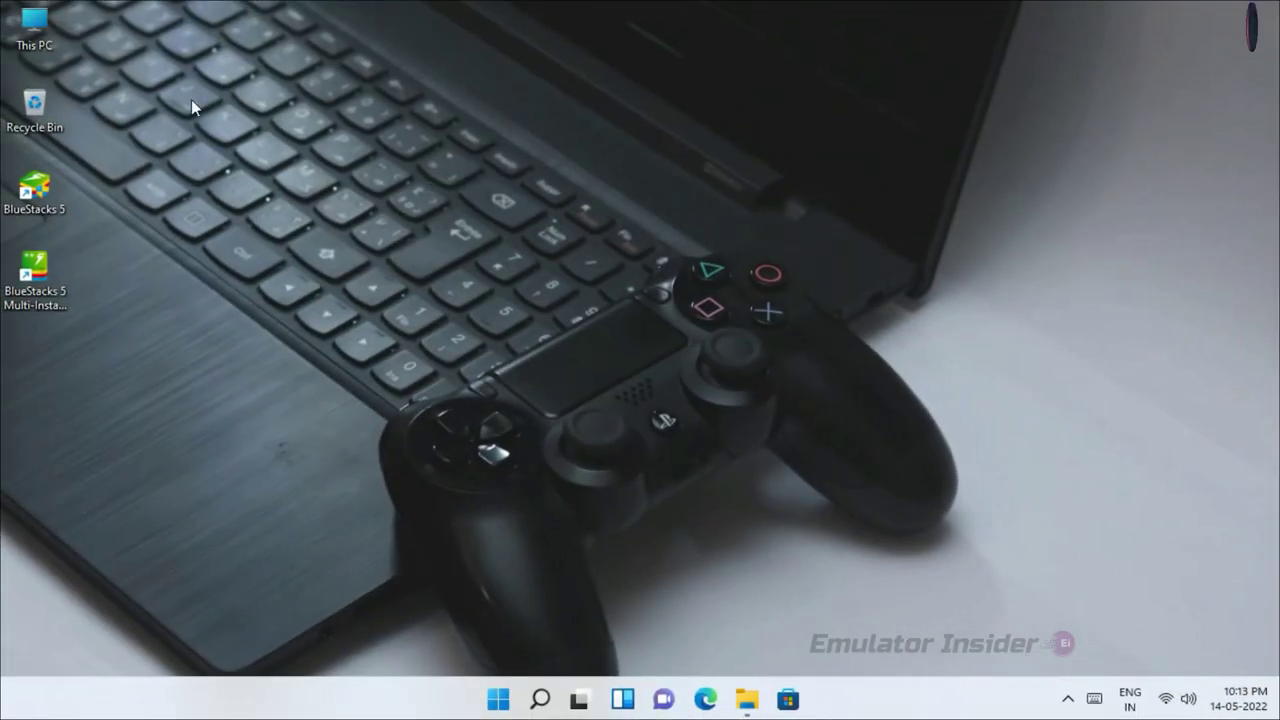
Review this PC's processor, installed RAM and system type in its properties, and close the window.
right_click(62, 10)
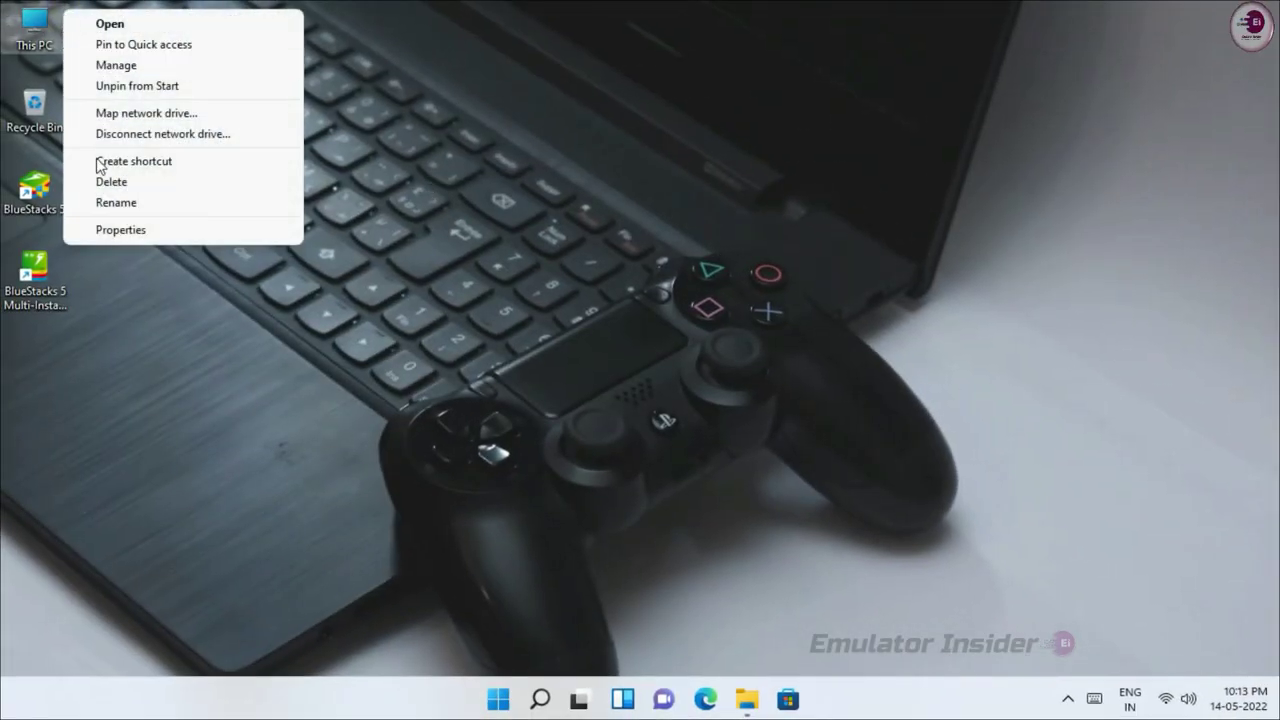
left_click(169, 230)
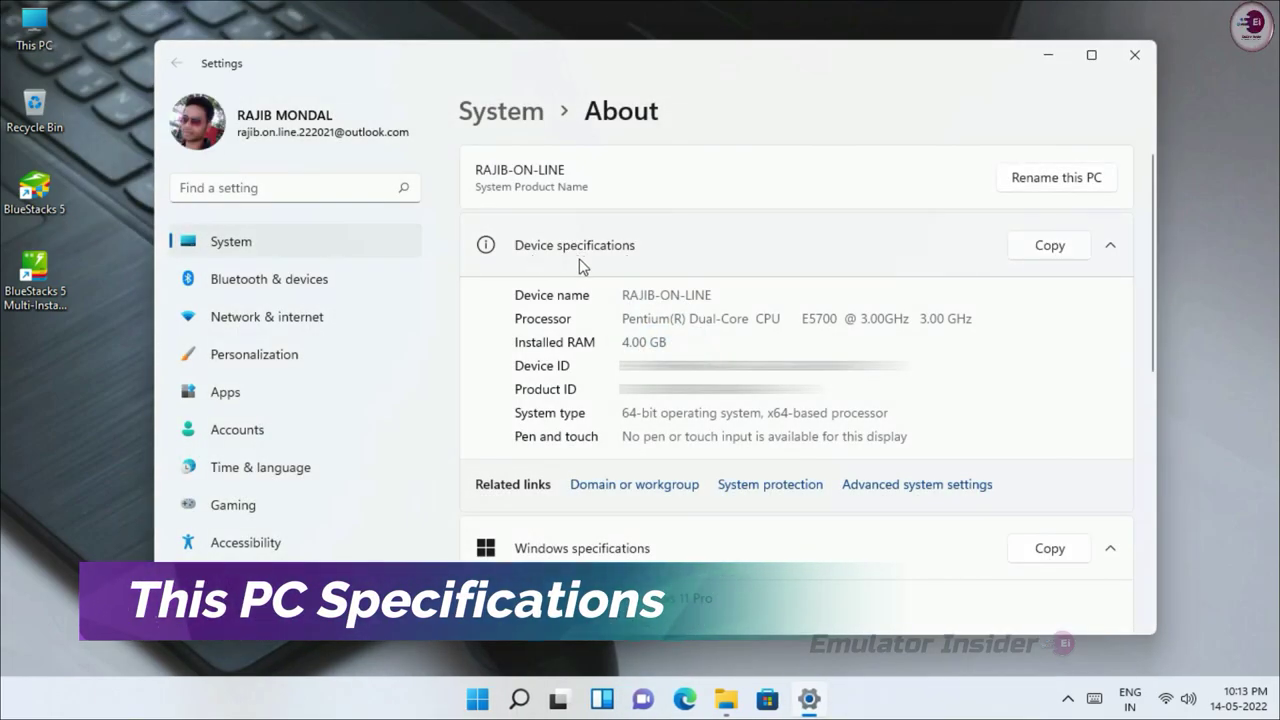
left_click_drag(625, 318, 961, 320)
left_click(722, 321)
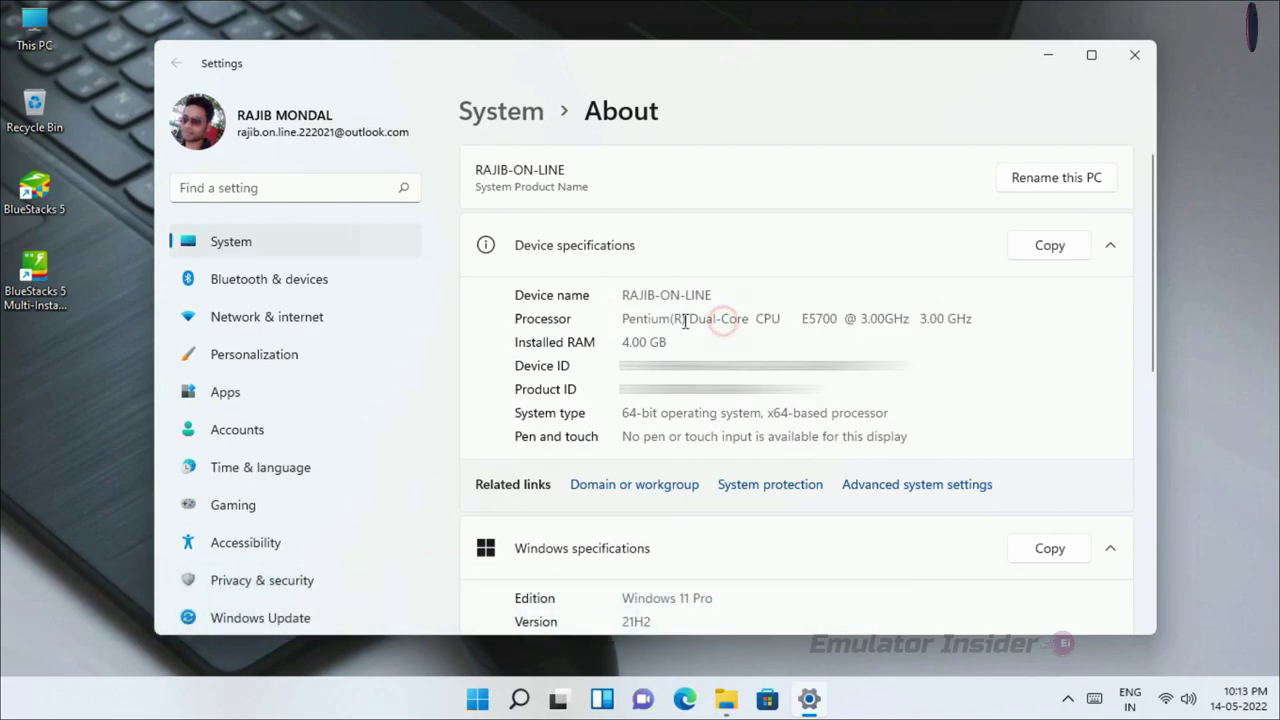
left_click_drag(689, 319, 749, 321)
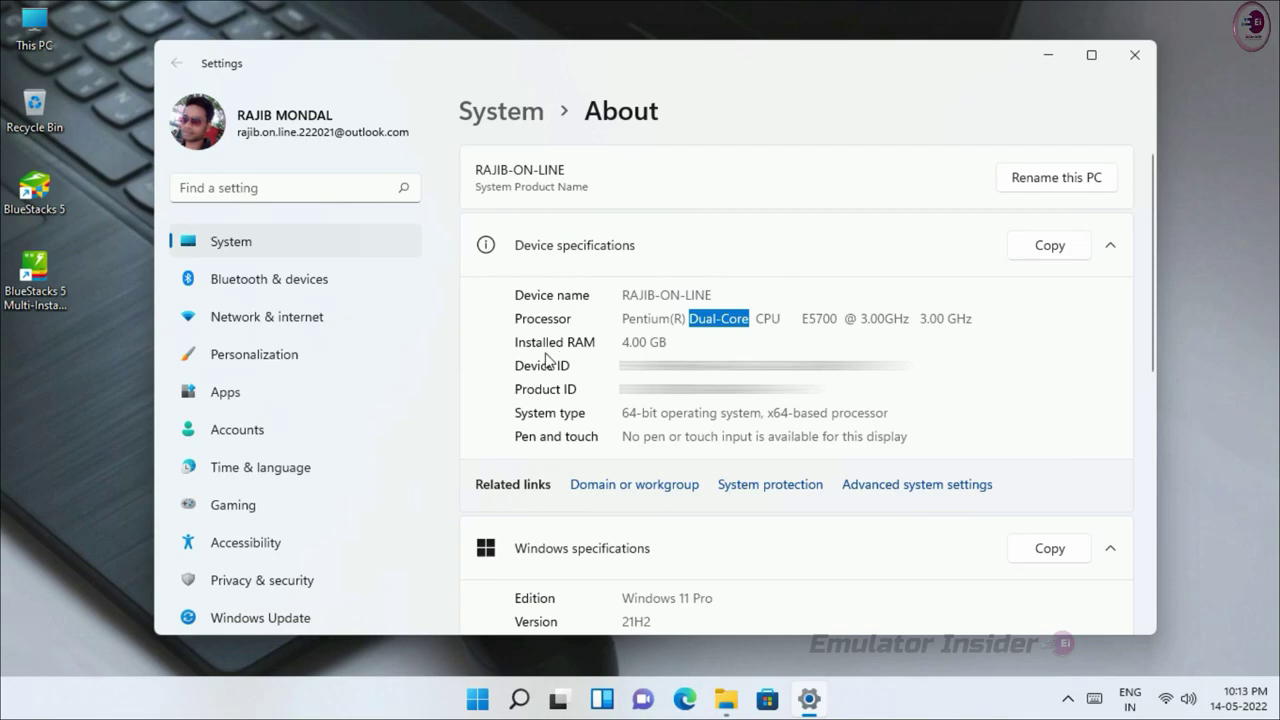
left_click_drag(621, 342, 689, 343)
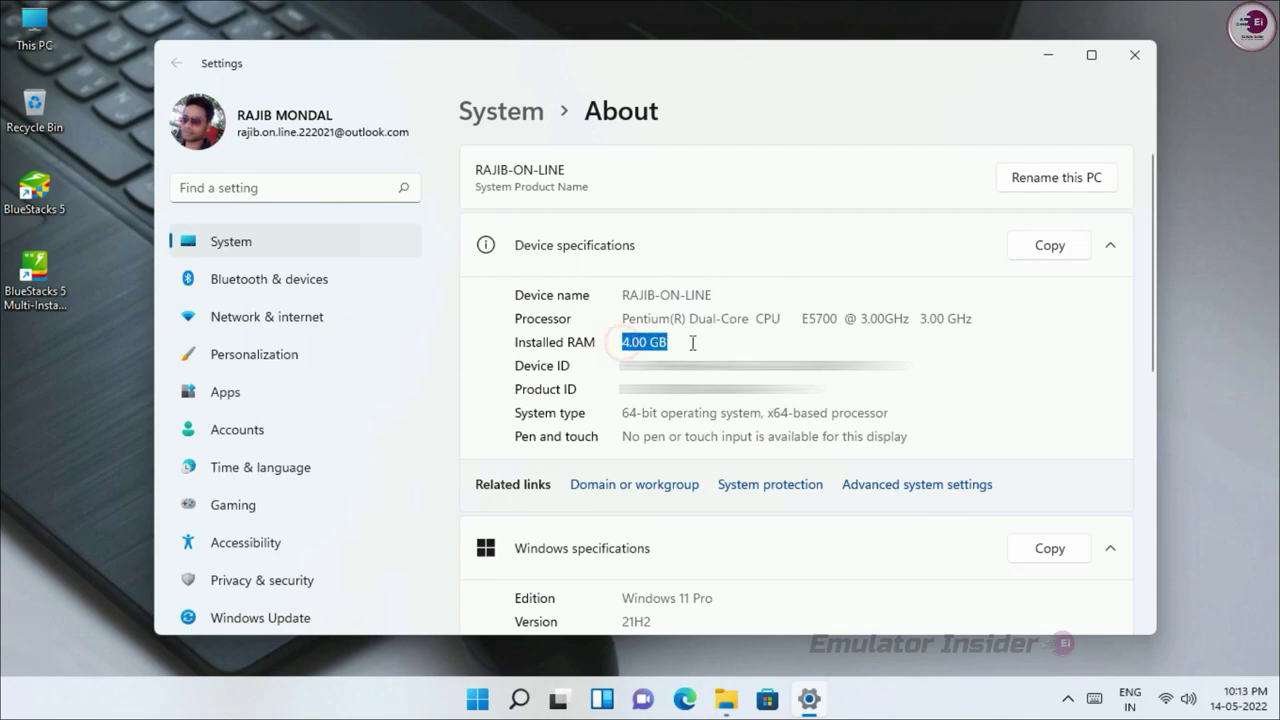
left_click_drag(623, 412, 960, 411)
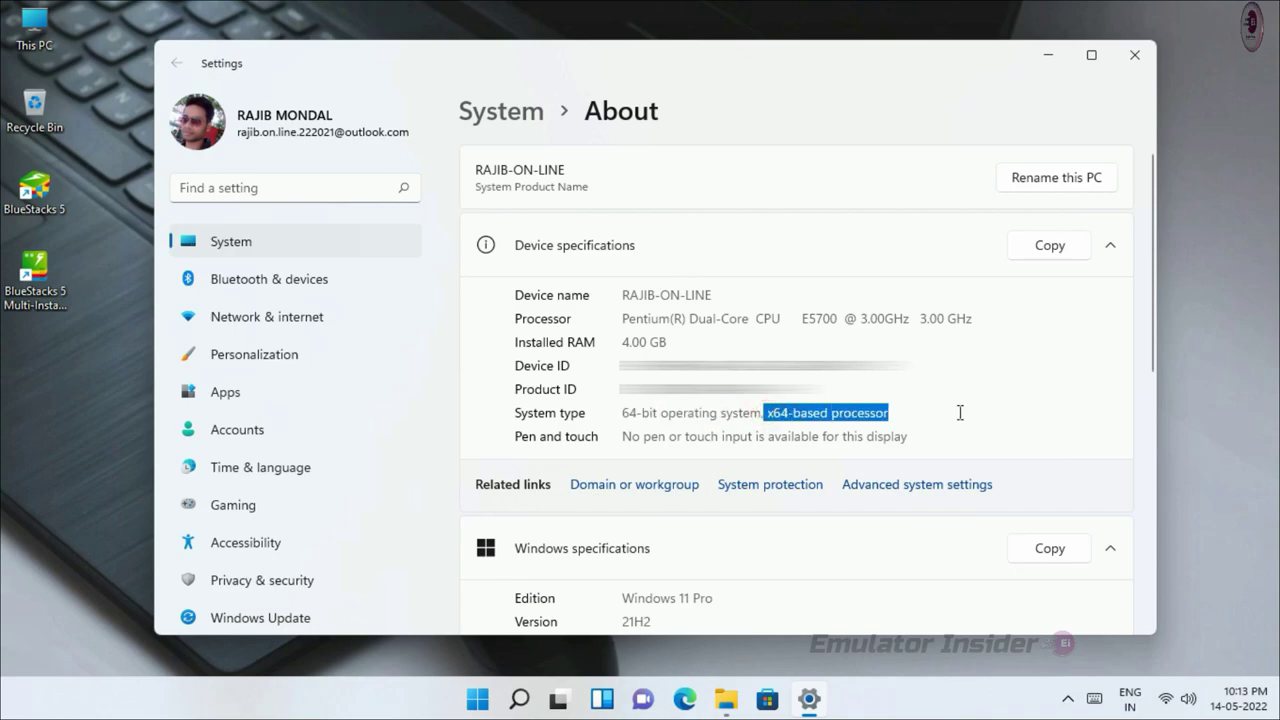
key("alt+F4")
Launch BlueStacks 5 from the desktop and open its settings.
left_click_drag(149, 157, 10, 430)
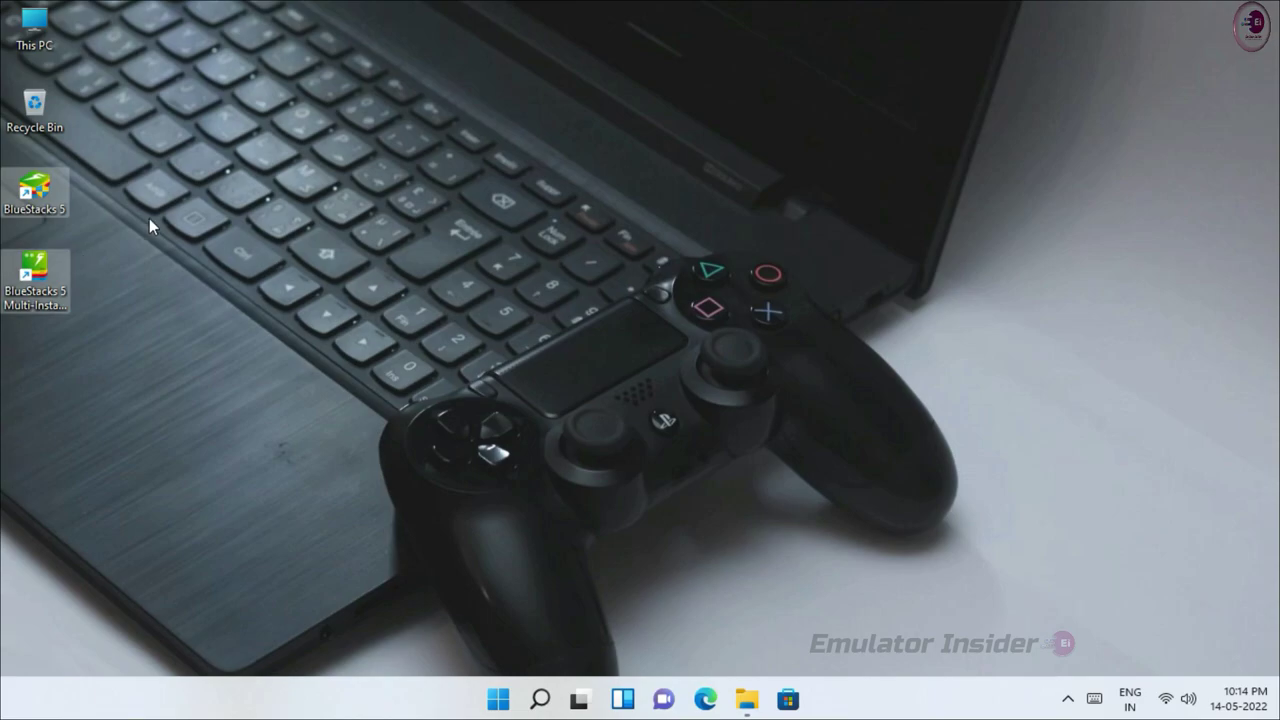
left_click(60, 188)
double_click(33, 199)
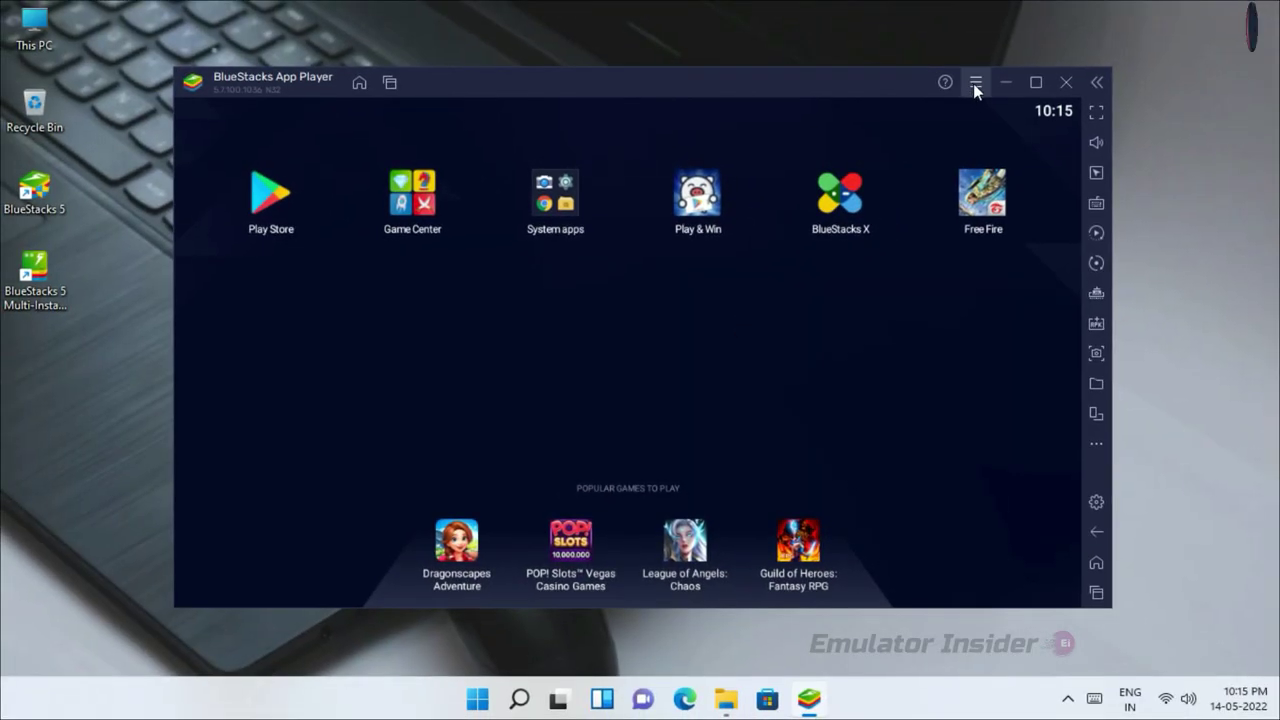
left_click(975, 84)
left_click(941, 117)
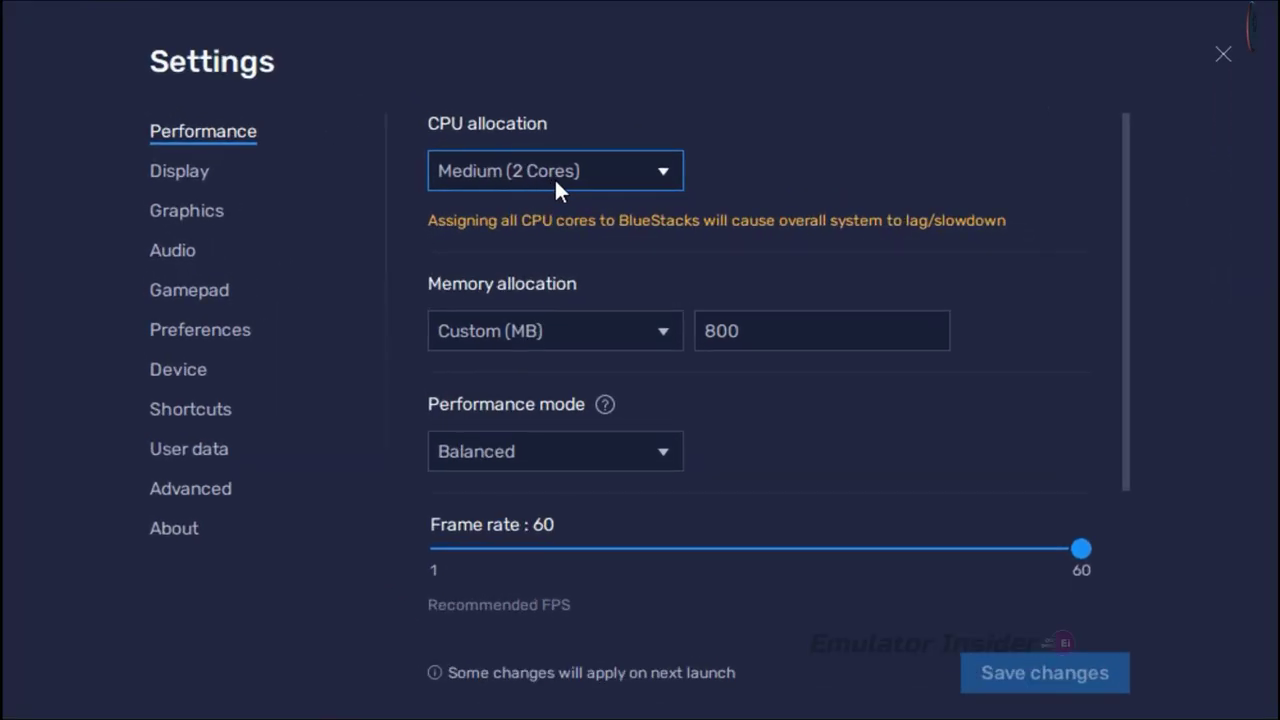
Set the CPU allocation to Low (1 Core) and the memory allocation to Low (1 GB).
left_click(642, 170)
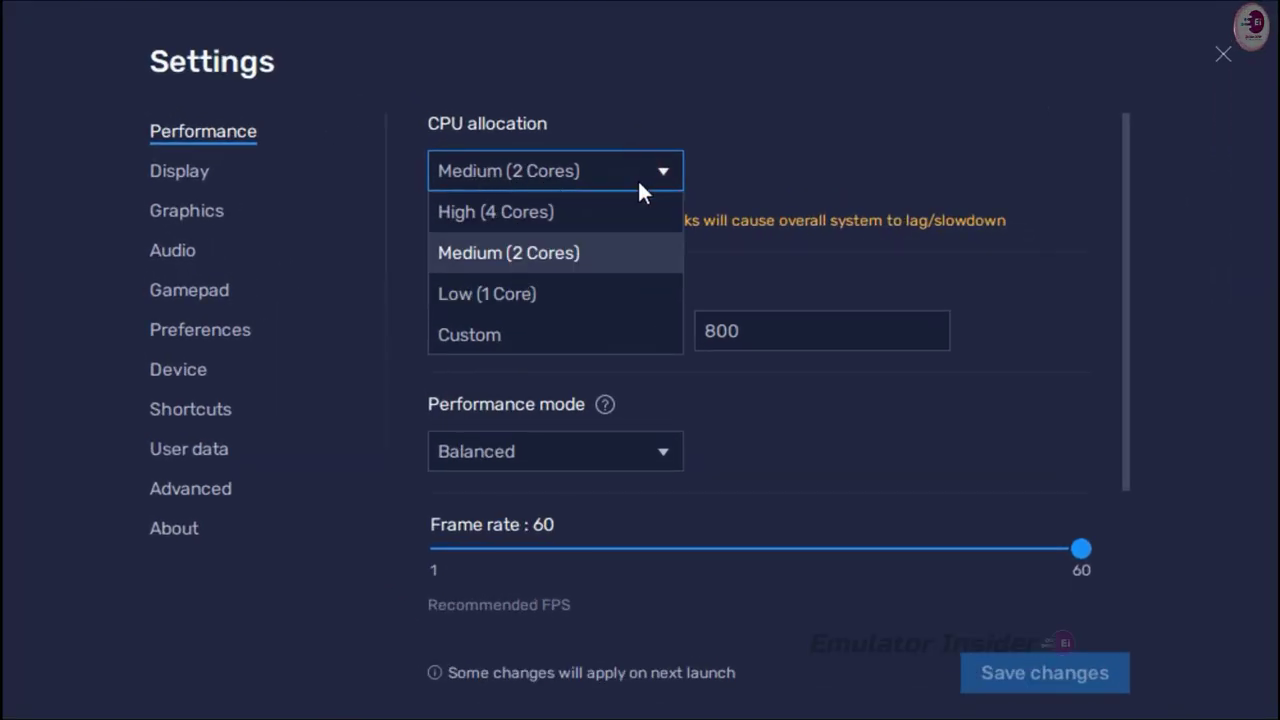
left_click(552, 296)
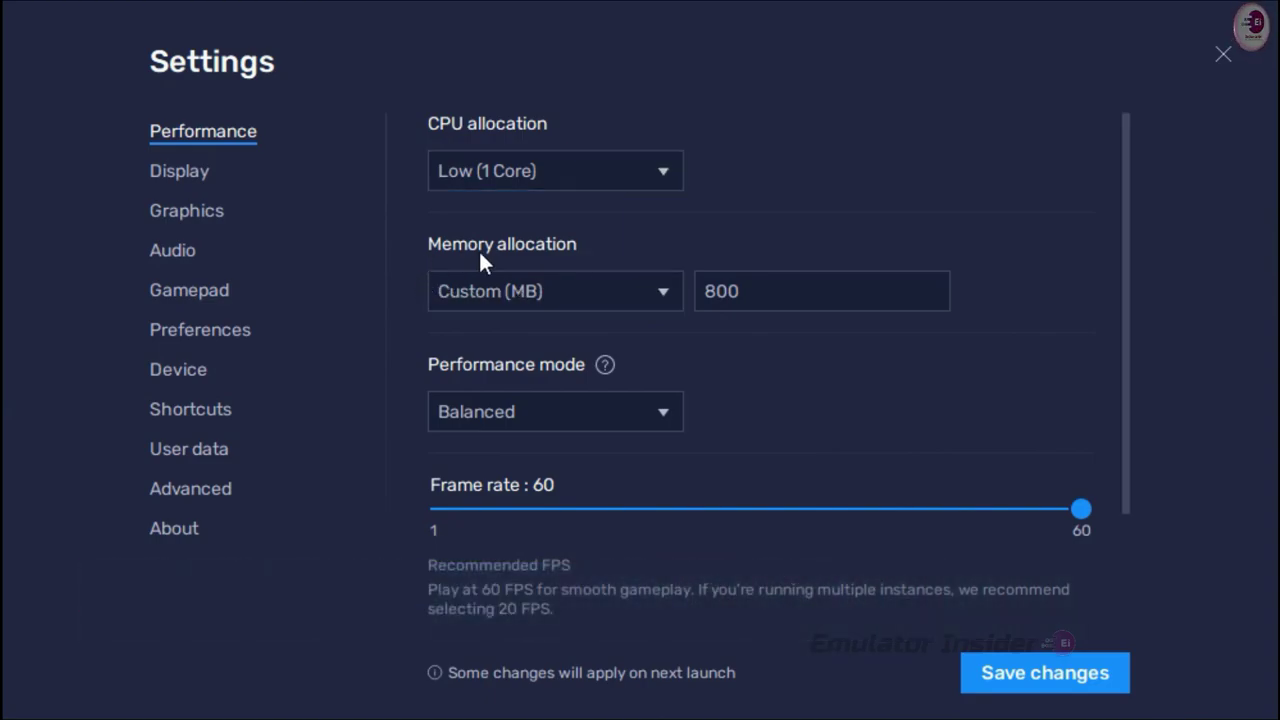
left_click(663, 292)
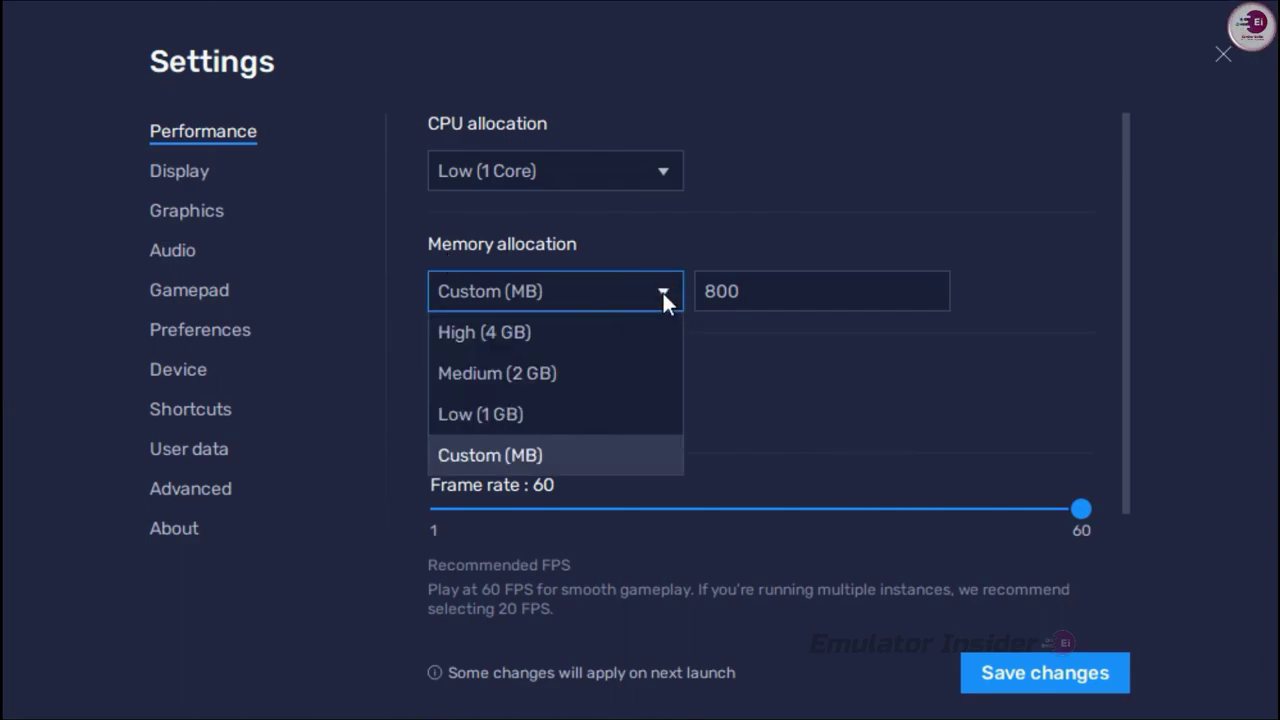
left_click(460, 418)
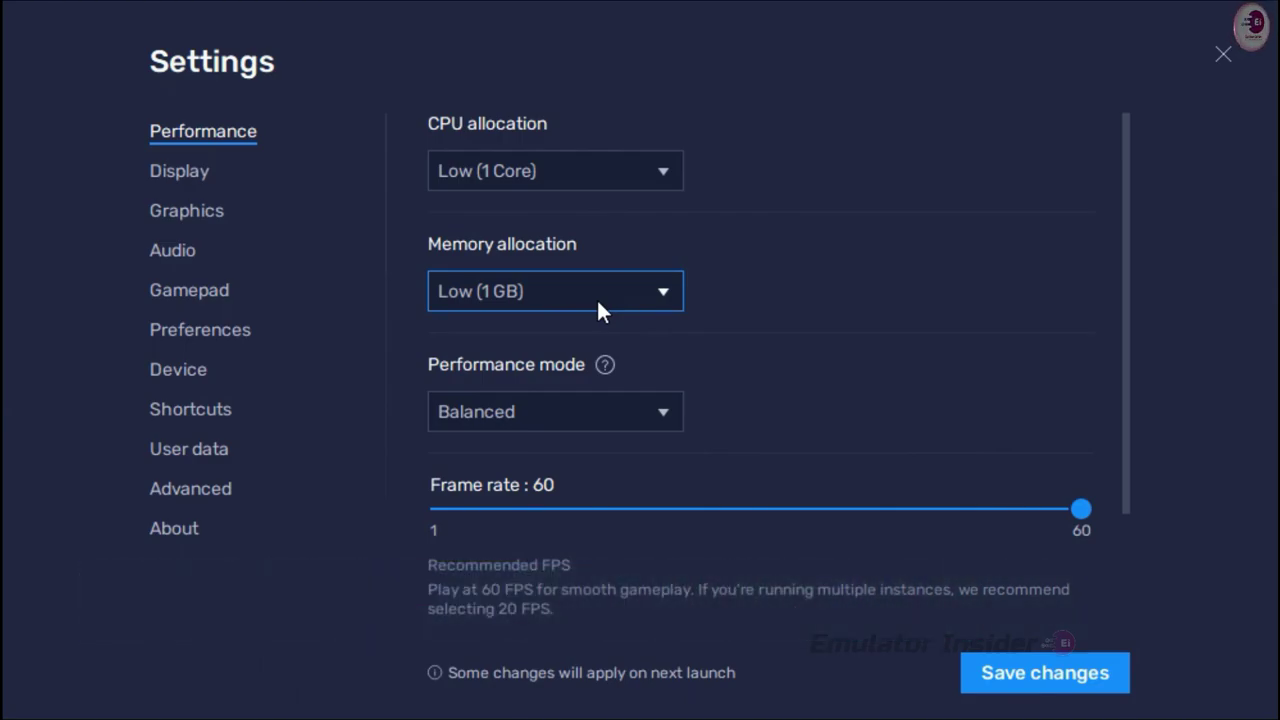
Set the performance mode to High Performance with a frame rate of 60, and save the changes with a BlueStacks restart.
left_click(549, 410)
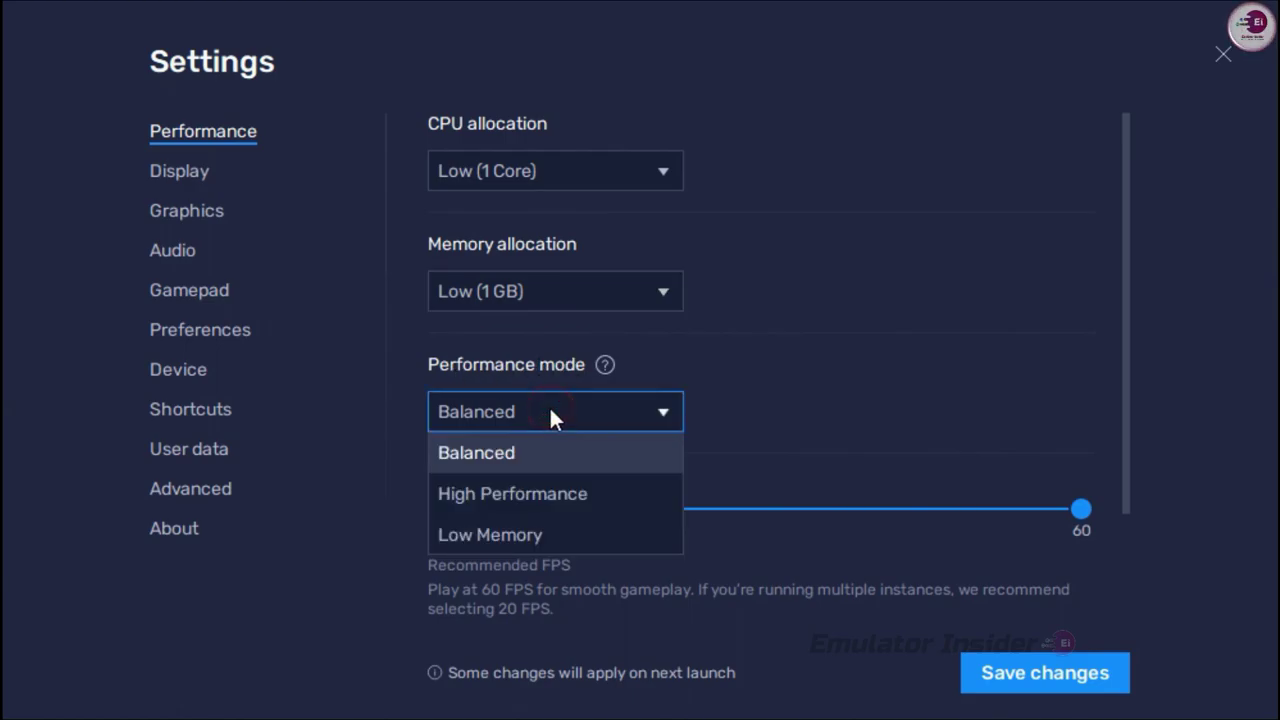
left_click(537, 495)
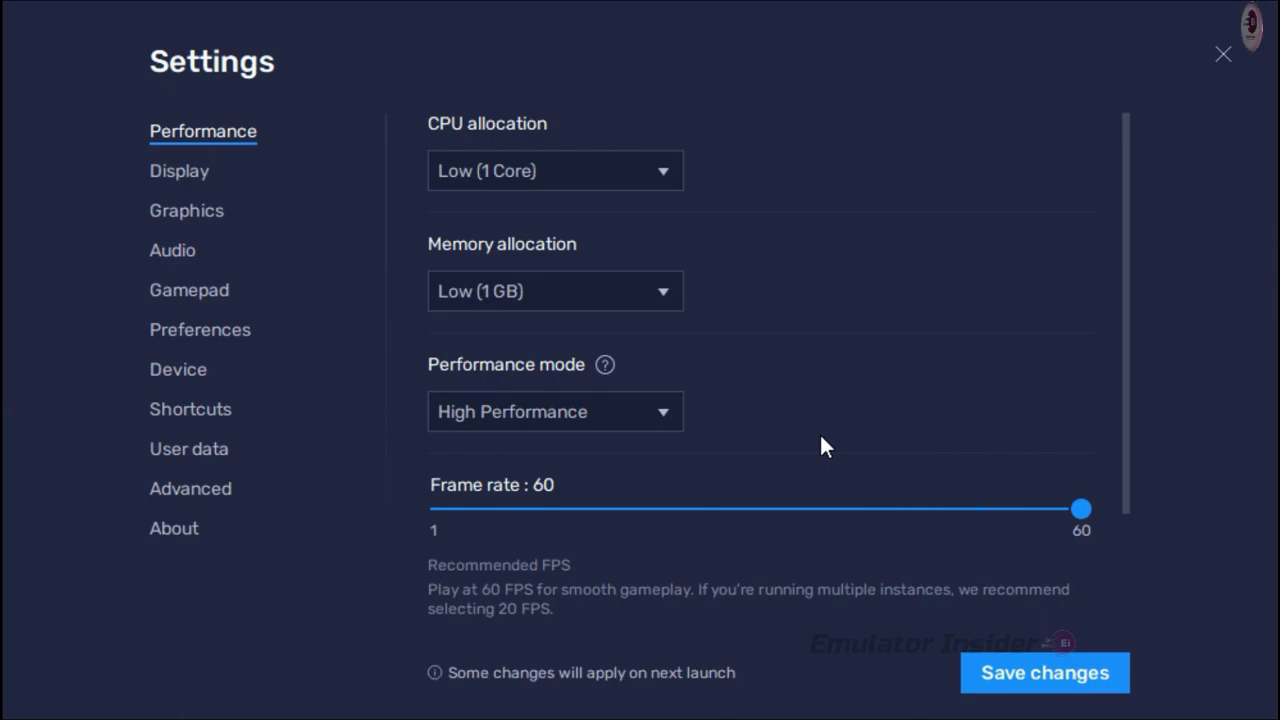
left_click(1001, 511)
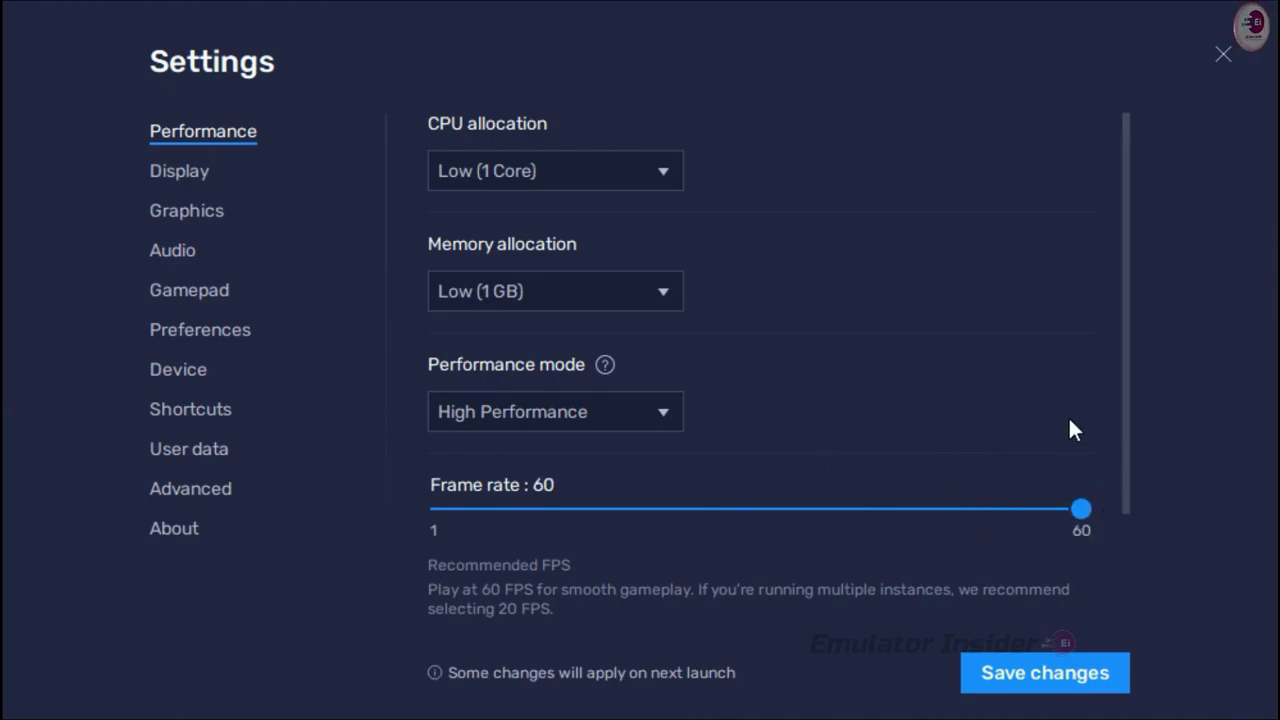
left_click(1037, 678)
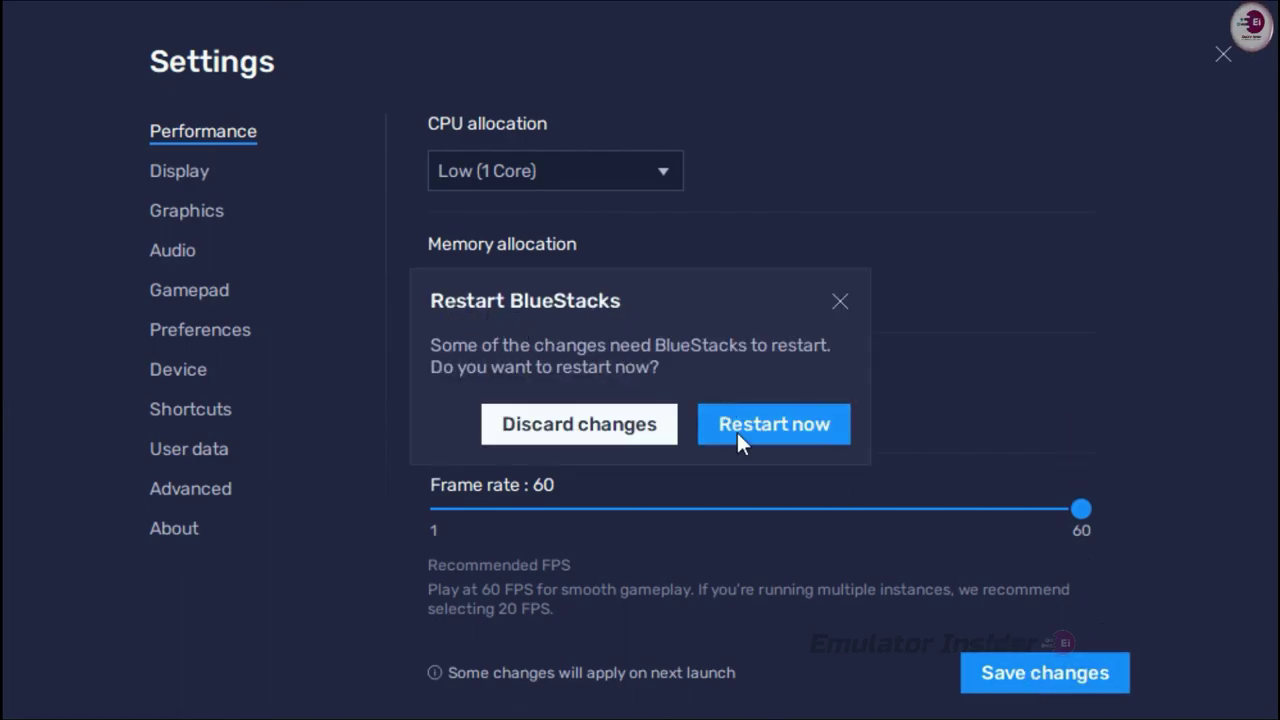
left_click(737, 432)
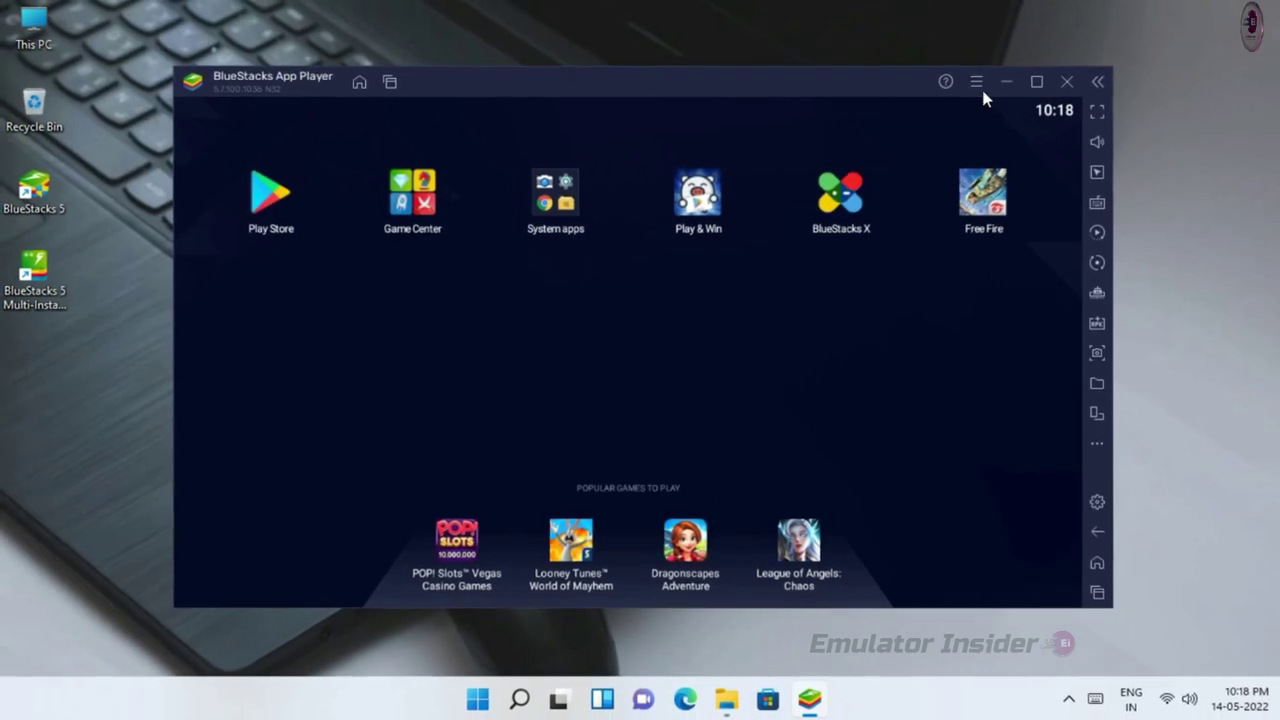
Change the predefined device profile in the BlueStacks settings to Asus ROG 2 and save the change.
left_click(976, 81)
left_click(905, 112)
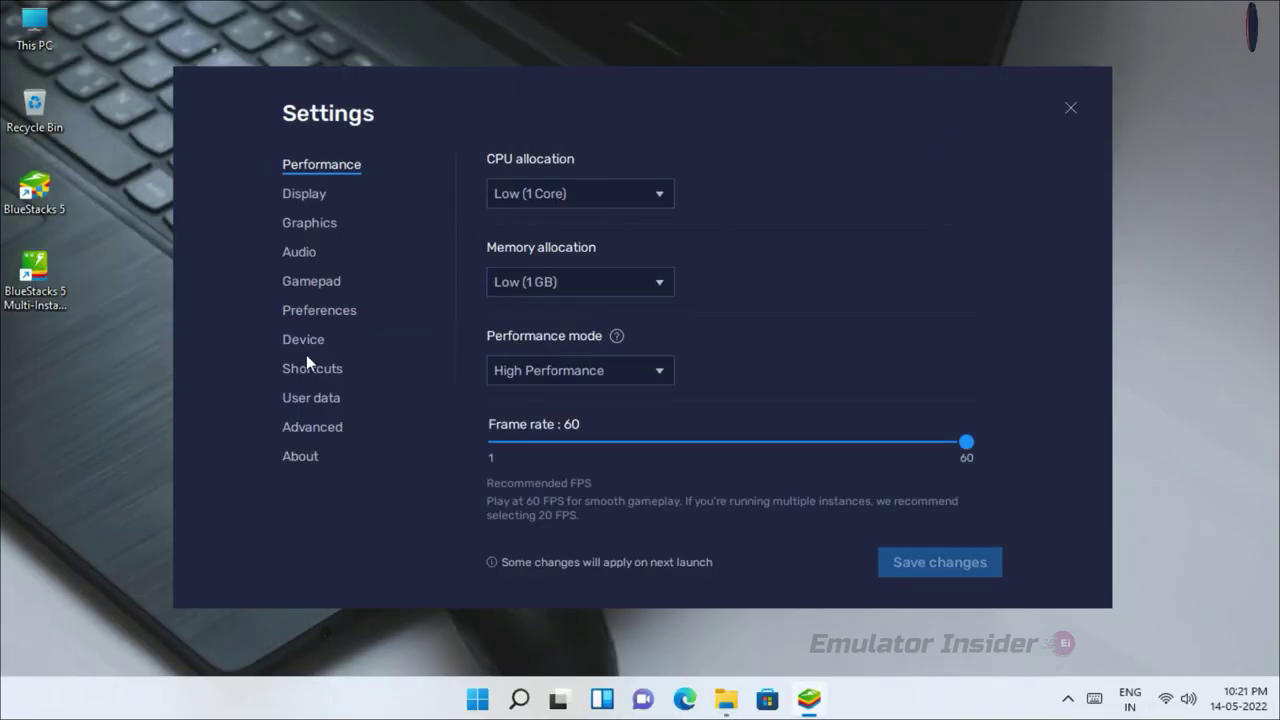
left_click(304, 345)
left_click(708, 235)
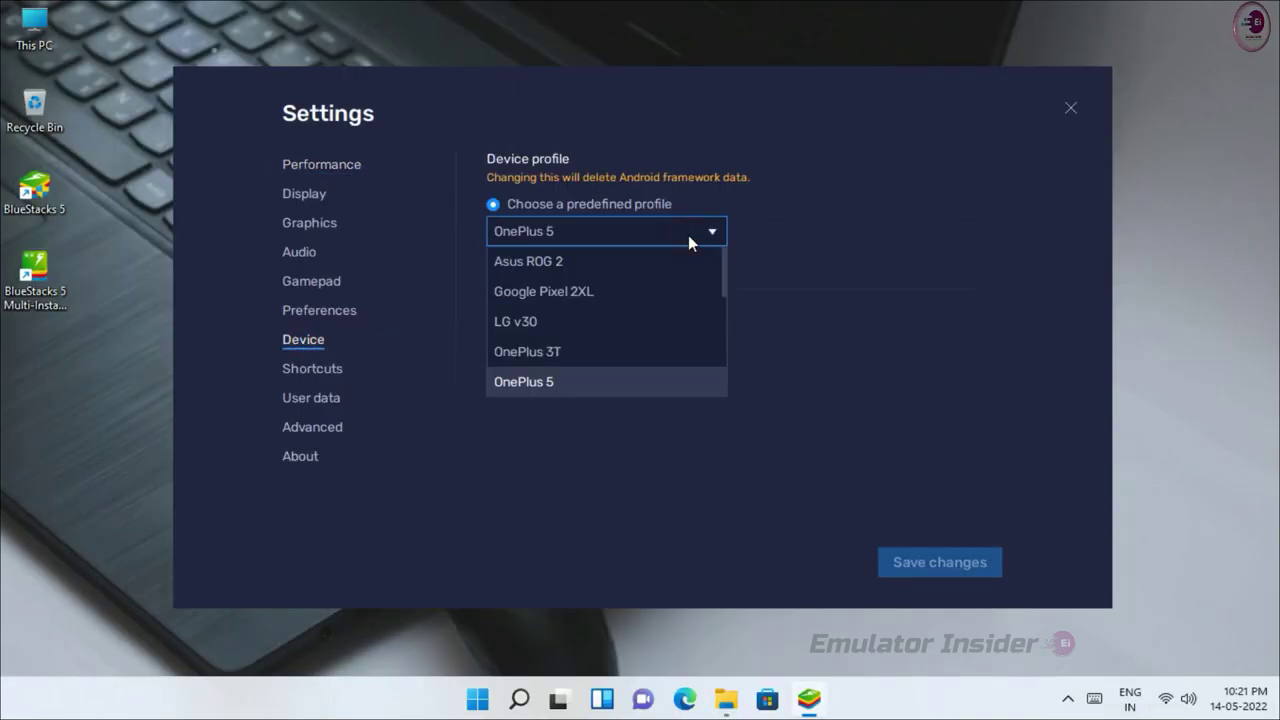
scroll(615, 362, "down", 2)
scroll(613, 364, "up", 2)
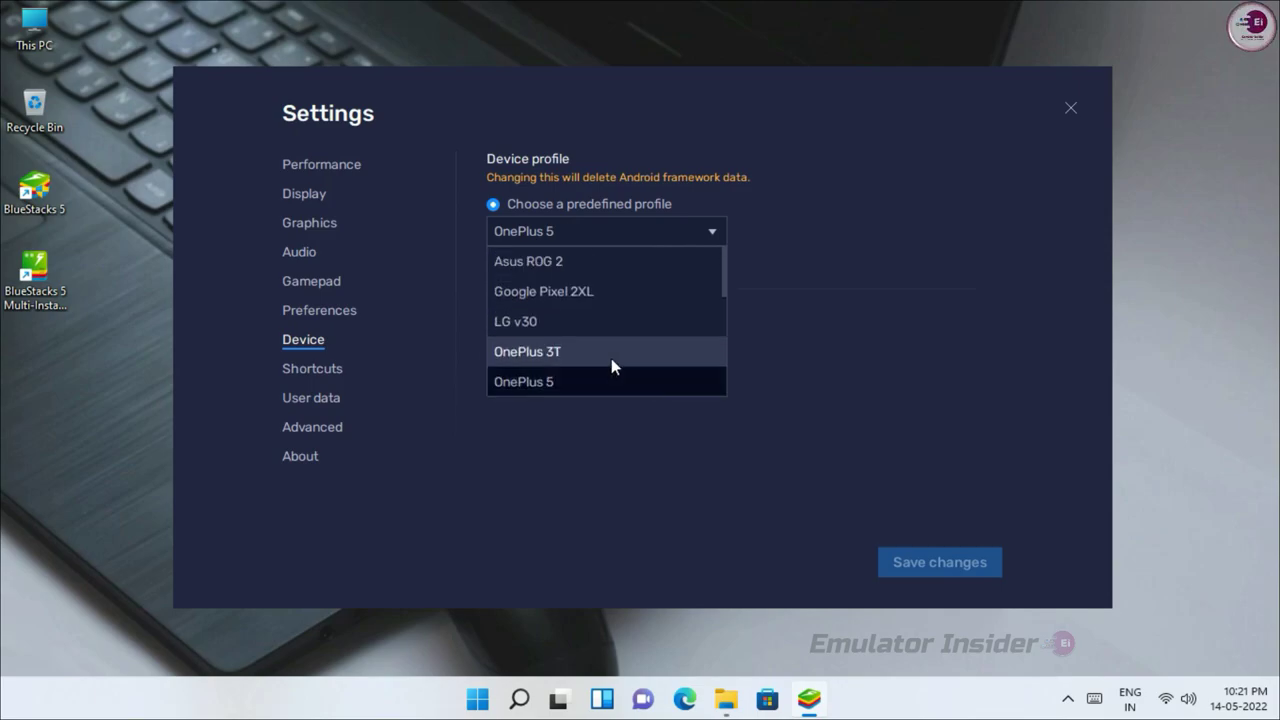
left_click(535, 240)
left_click(573, 234)
scroll(547, 276, "up", 3)
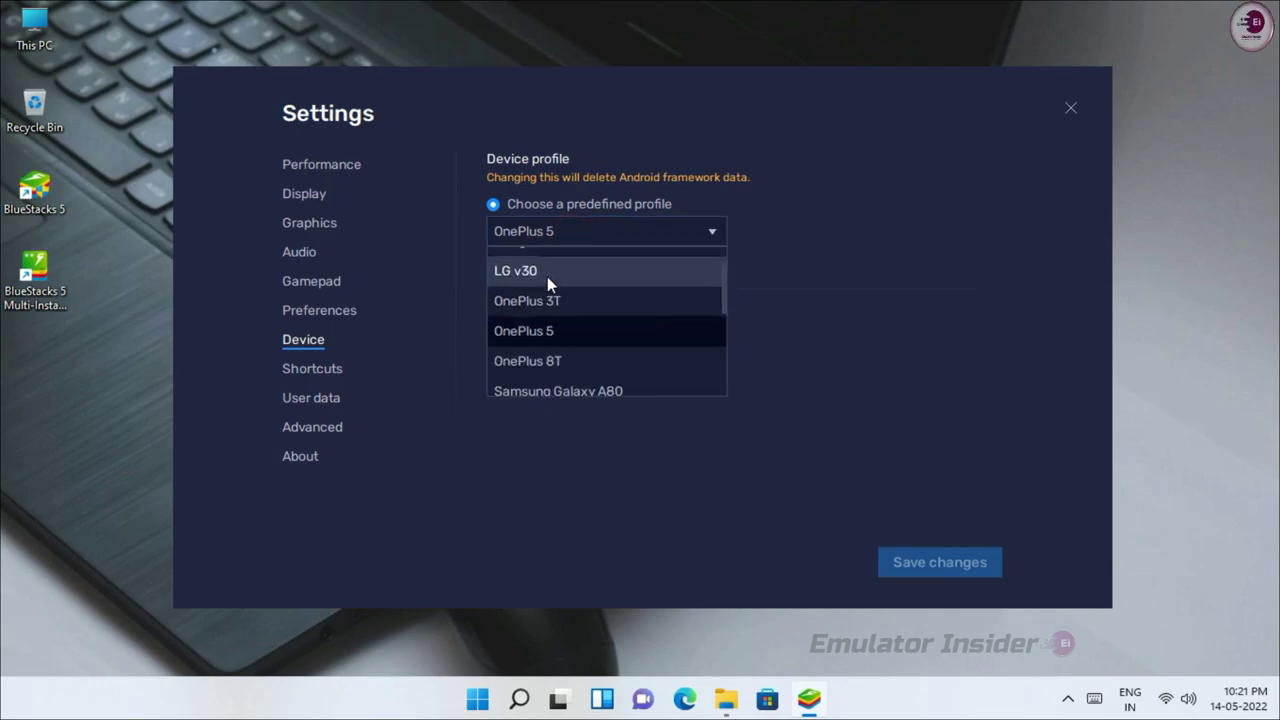
left_click(543, 262)
left_click(916, 561)
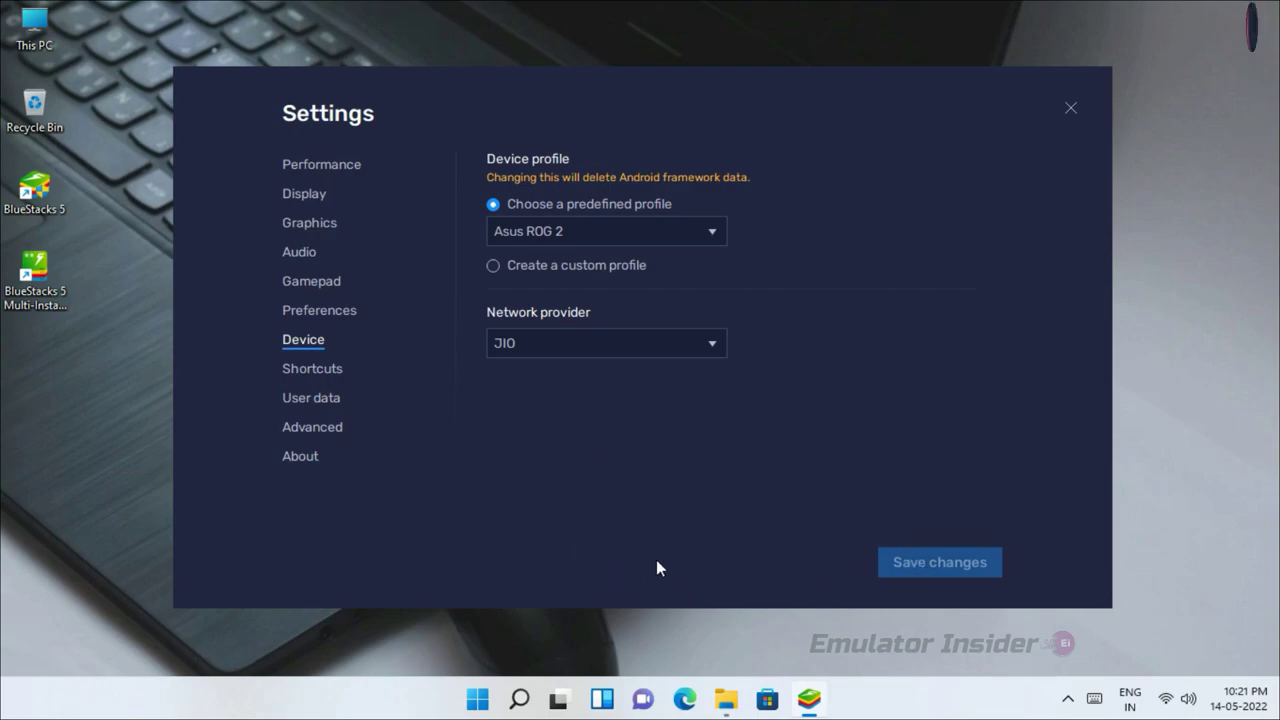
Check for updates to BlueStacks App Player and close its settings.
left_click(299, 457)
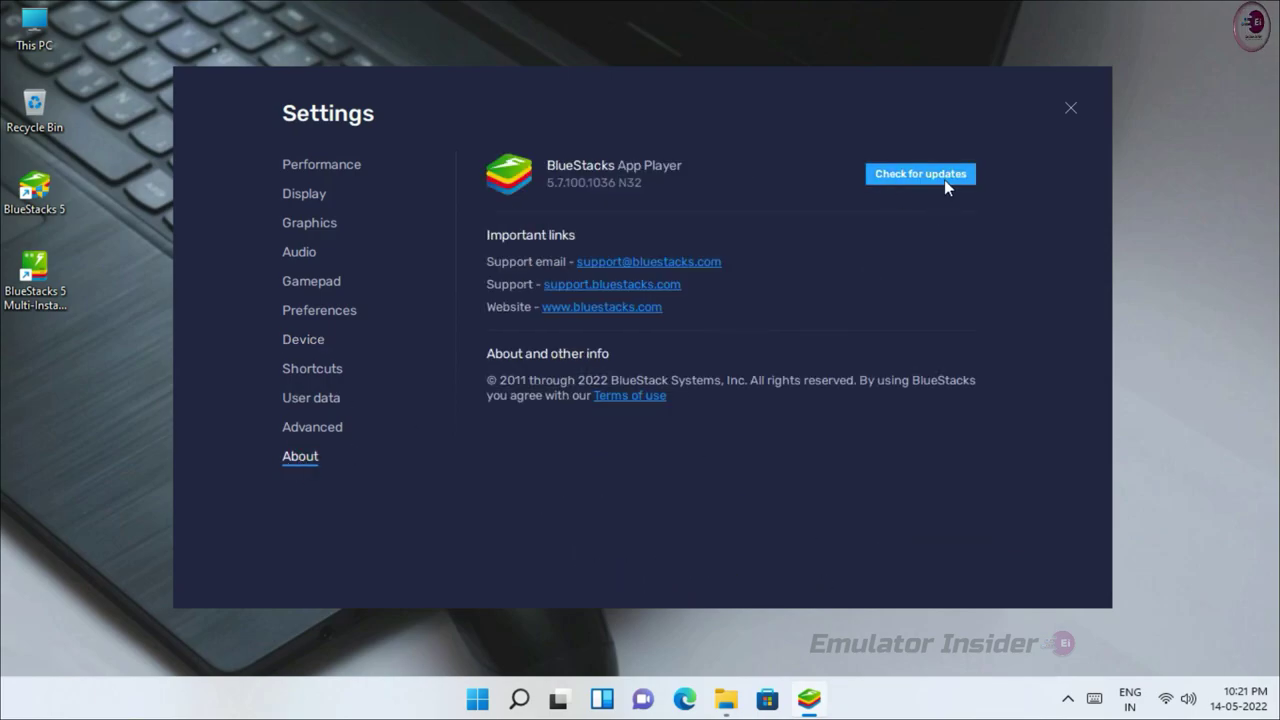
left_click(906, 178)
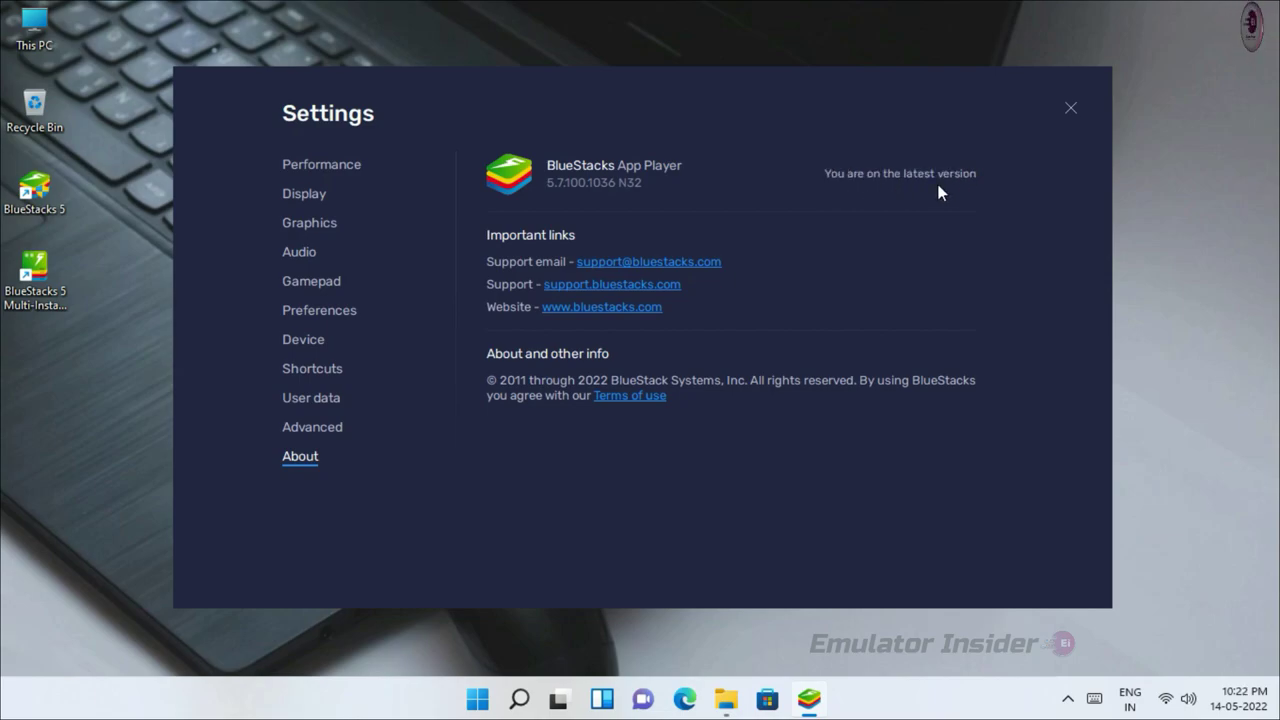
left_click(1069, 109)
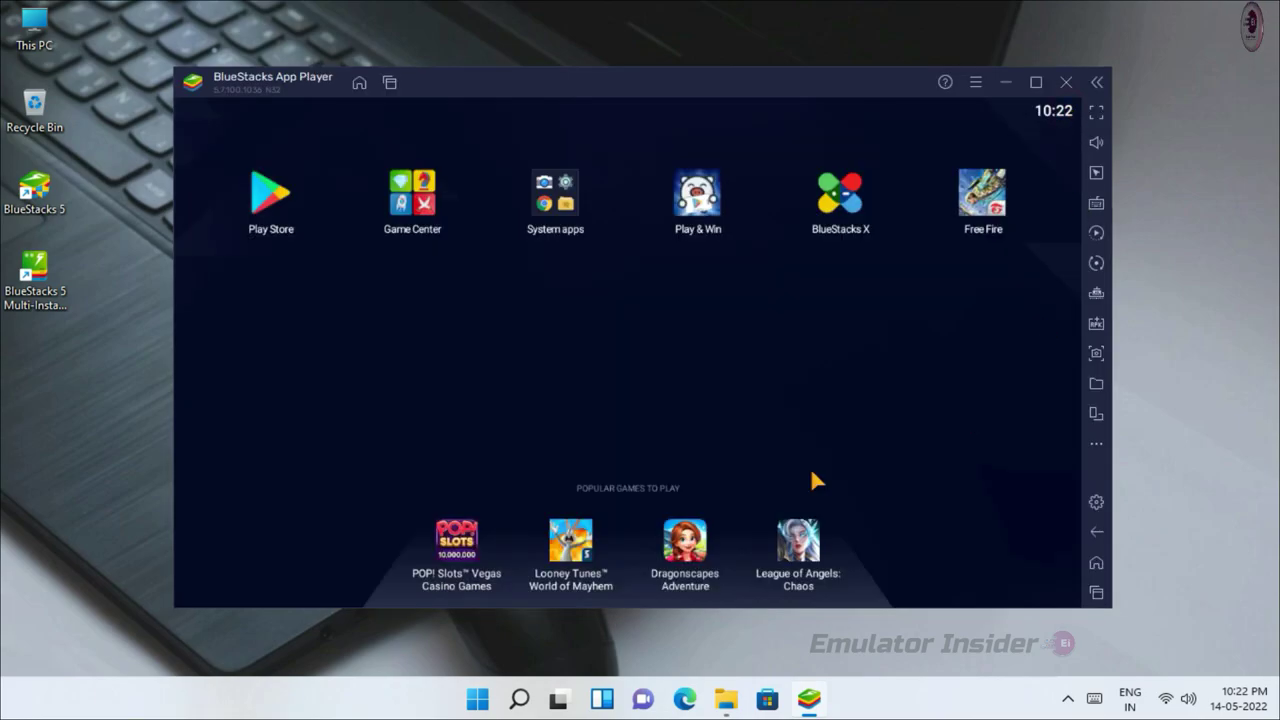
Close BlueStacks and open the Windows Graphics settings by searching for "Graphics Settings".
left_click(1068, 88)
left_click(770, 366)
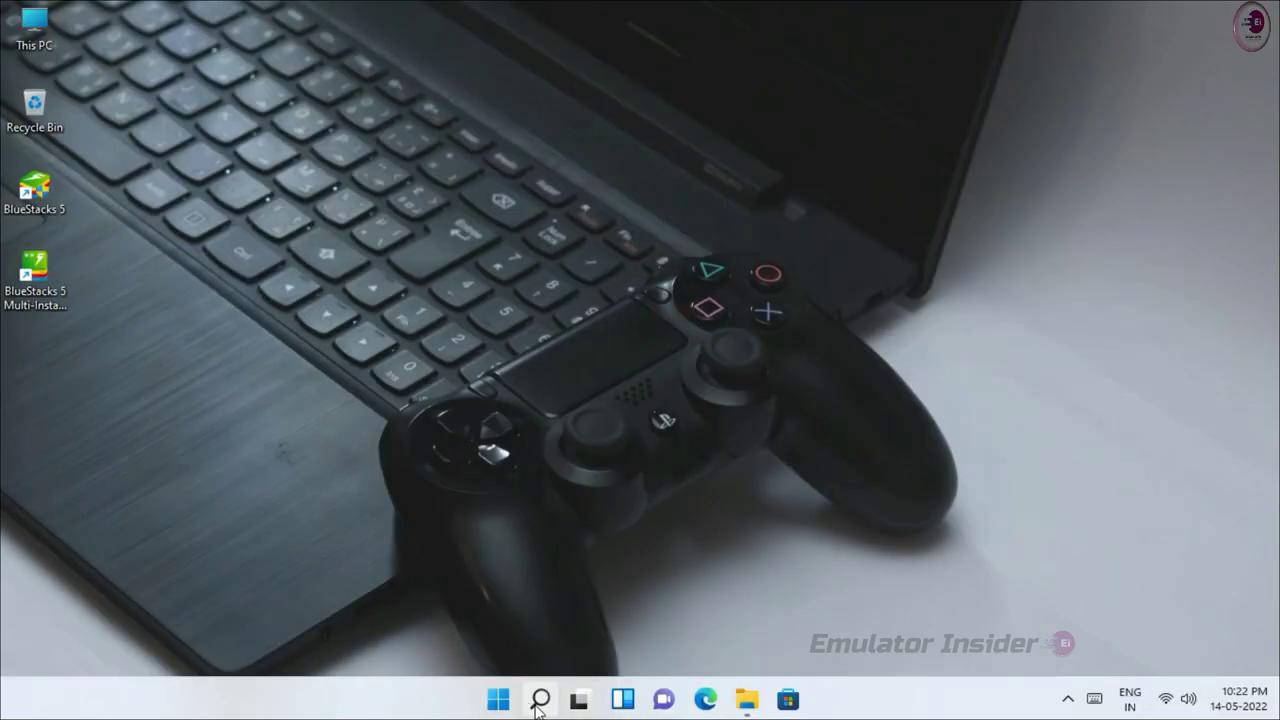
left_click(539, 699)
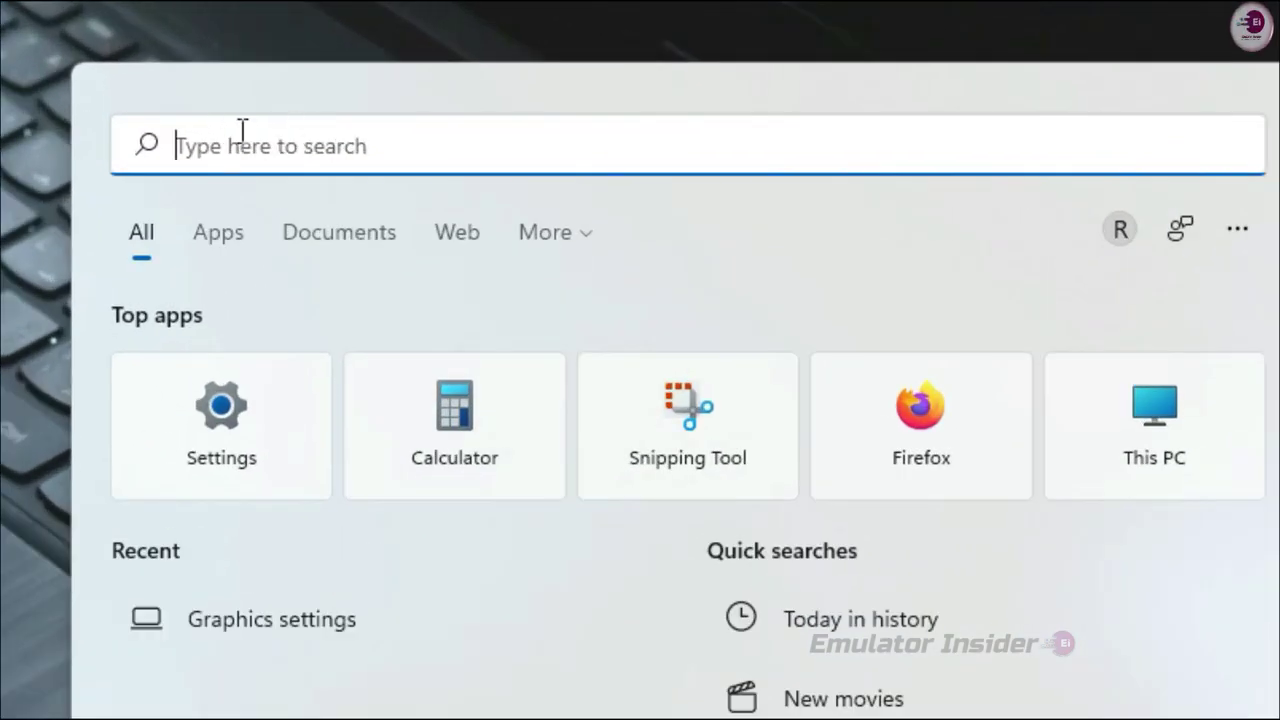
type("Graph")
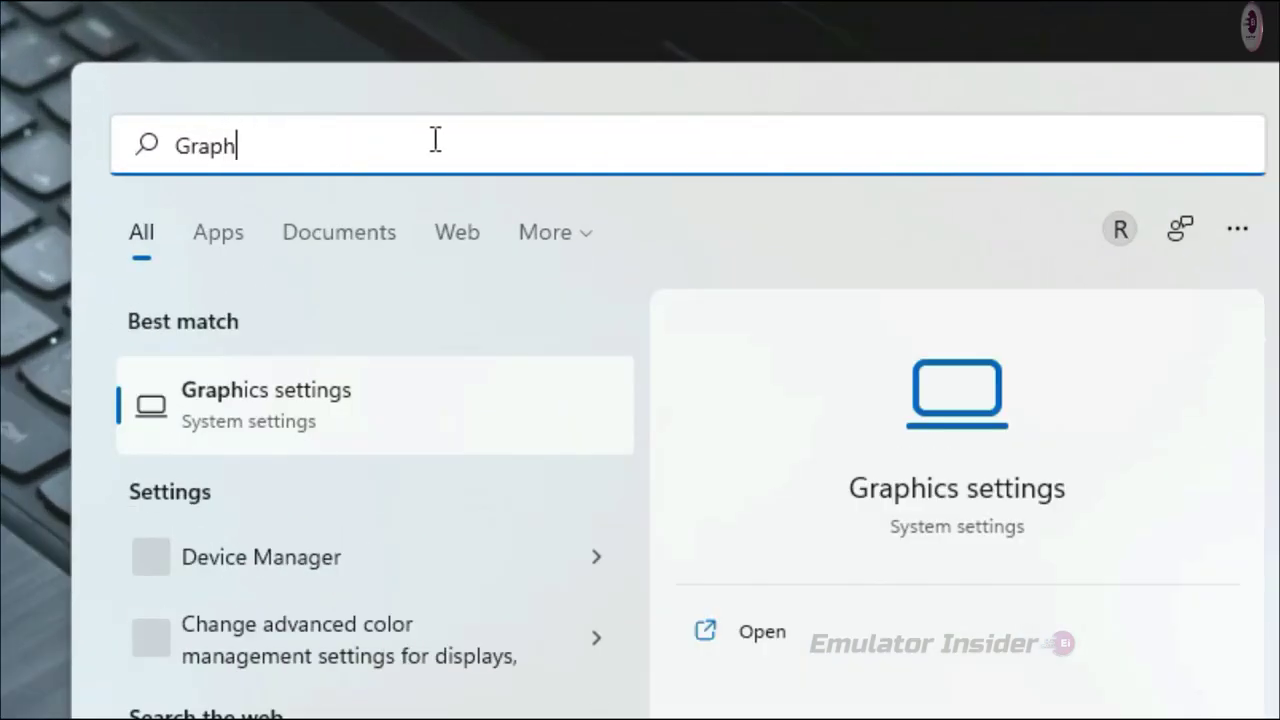
type("ics Settings")
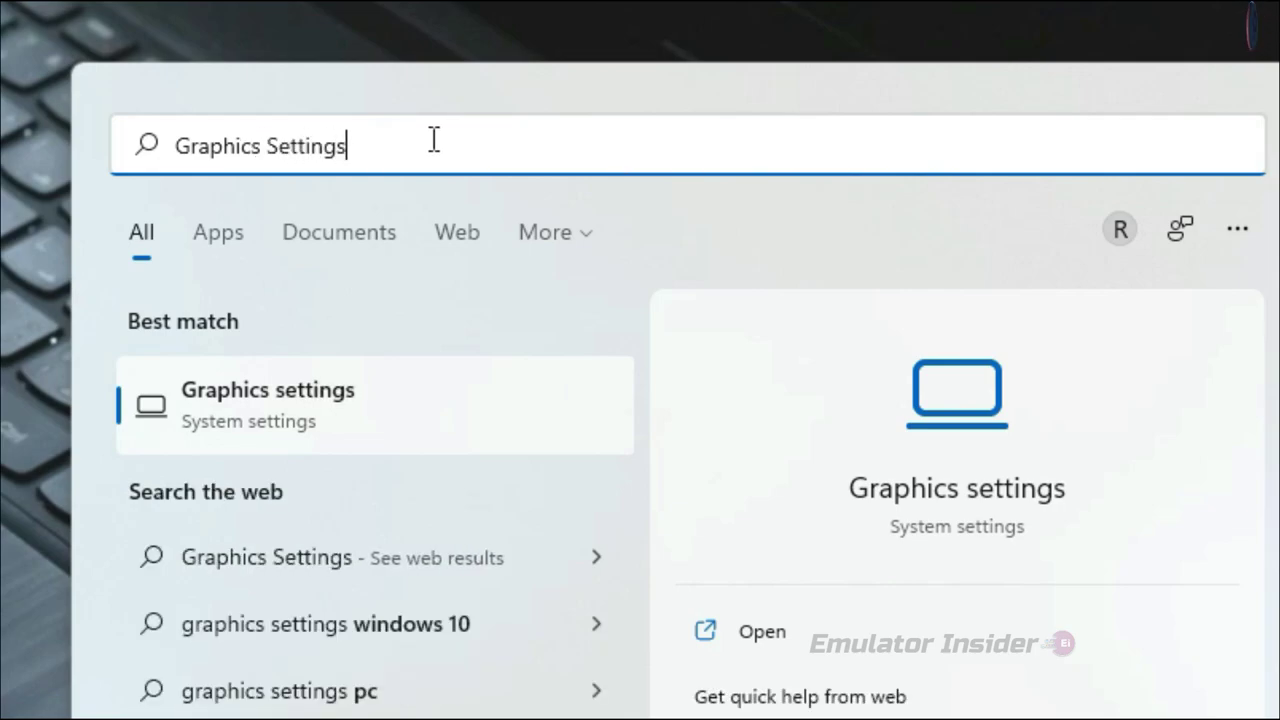
left_click(325, 418)
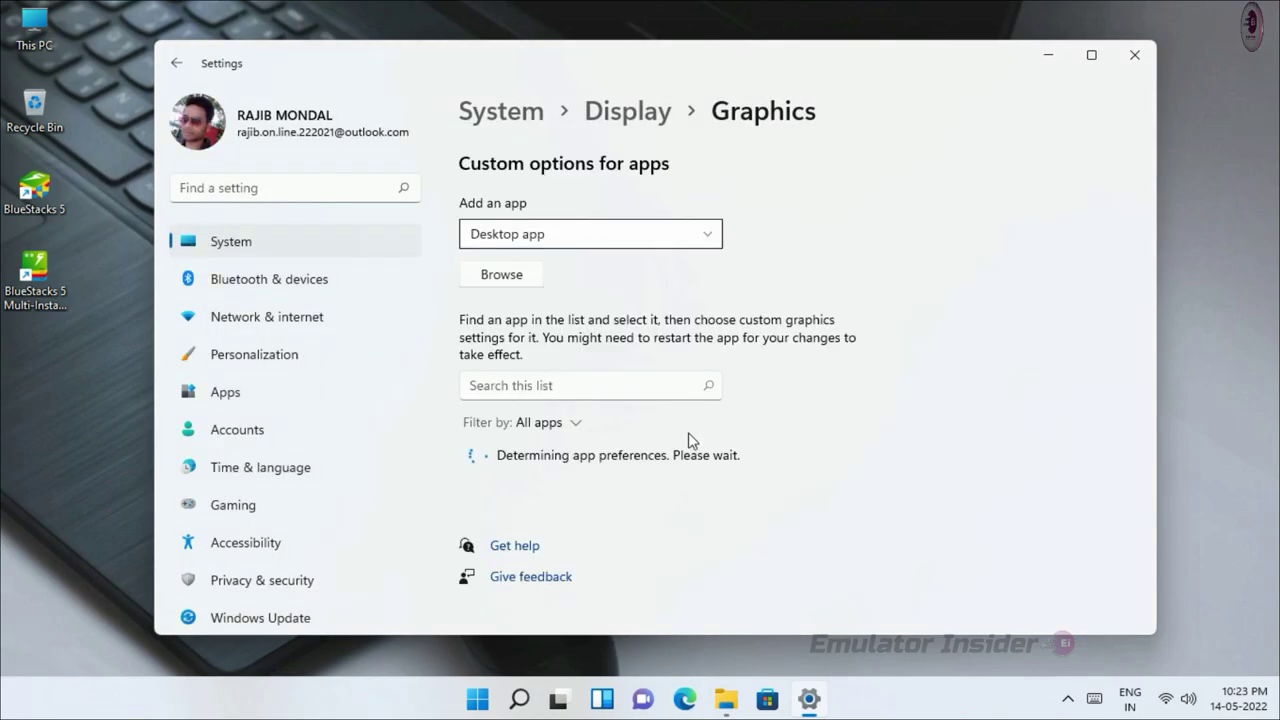
Try to add the BlueStacks 5 desktop shortcut to the list of apps with custom graphics options.
left_click(500, 280)
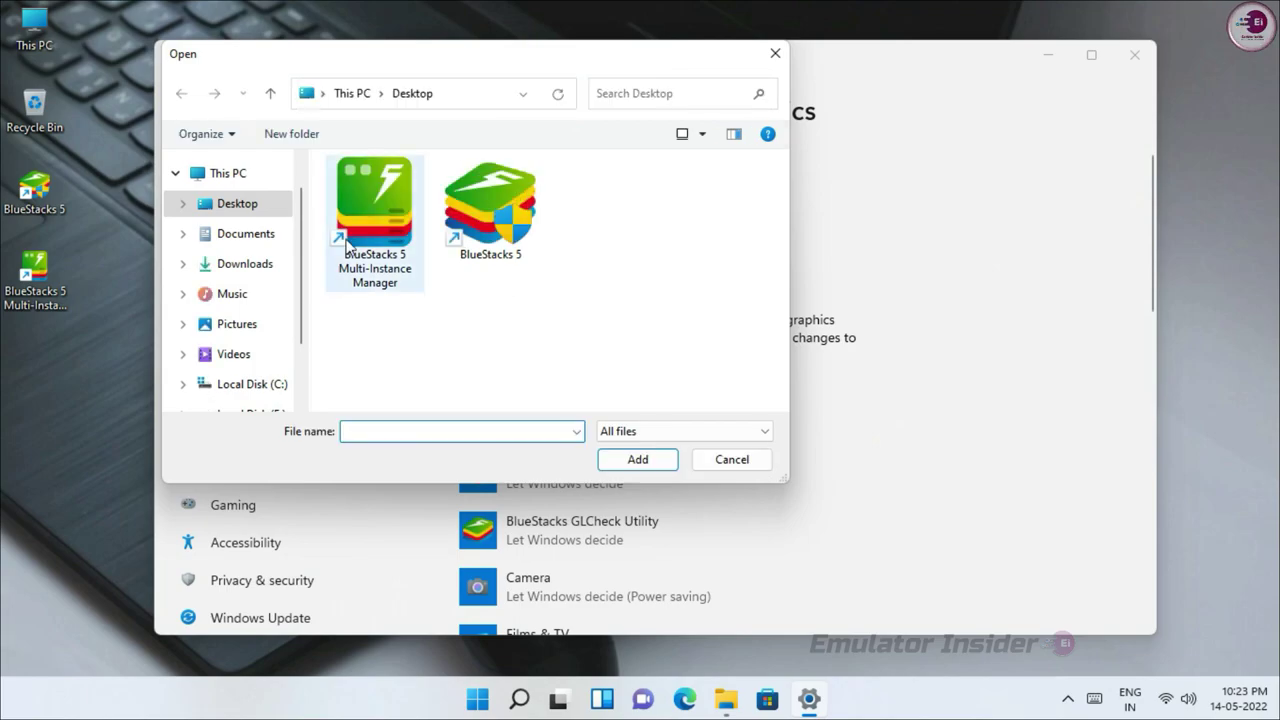
scroll(240, 210, "up", 3)
scroll(243, 360, "down", 1)
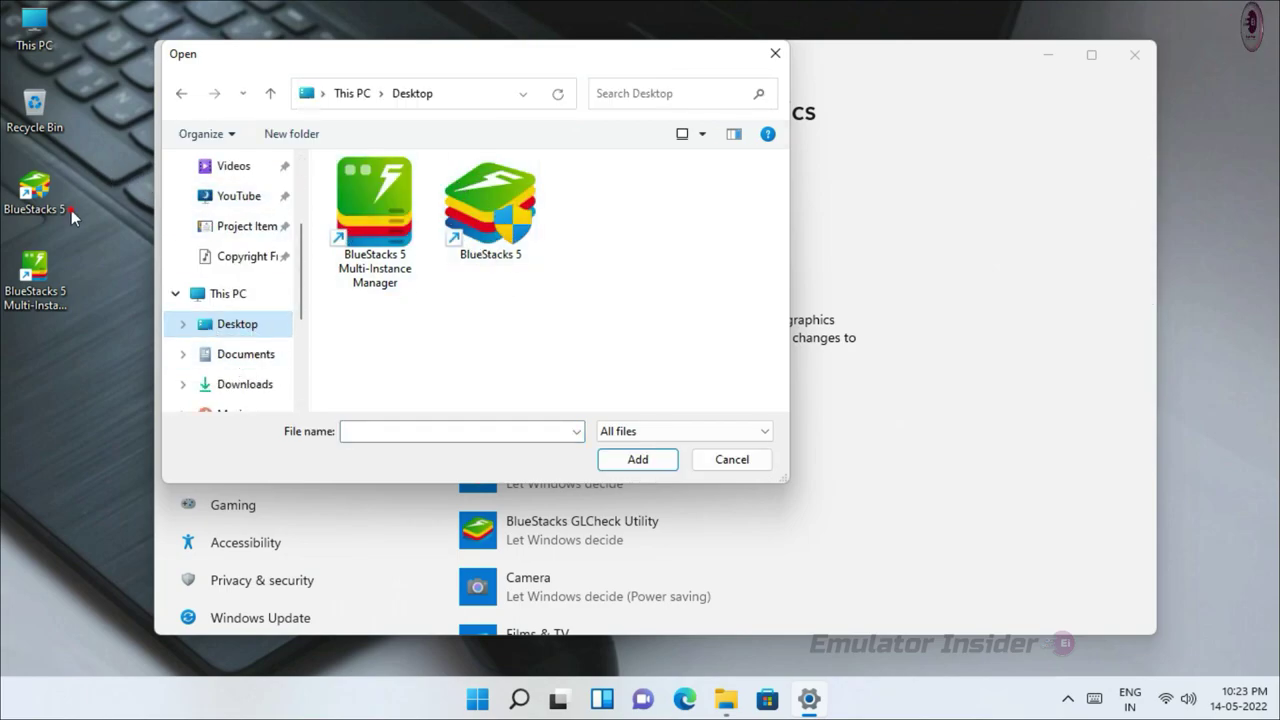
left_click(453, 225)
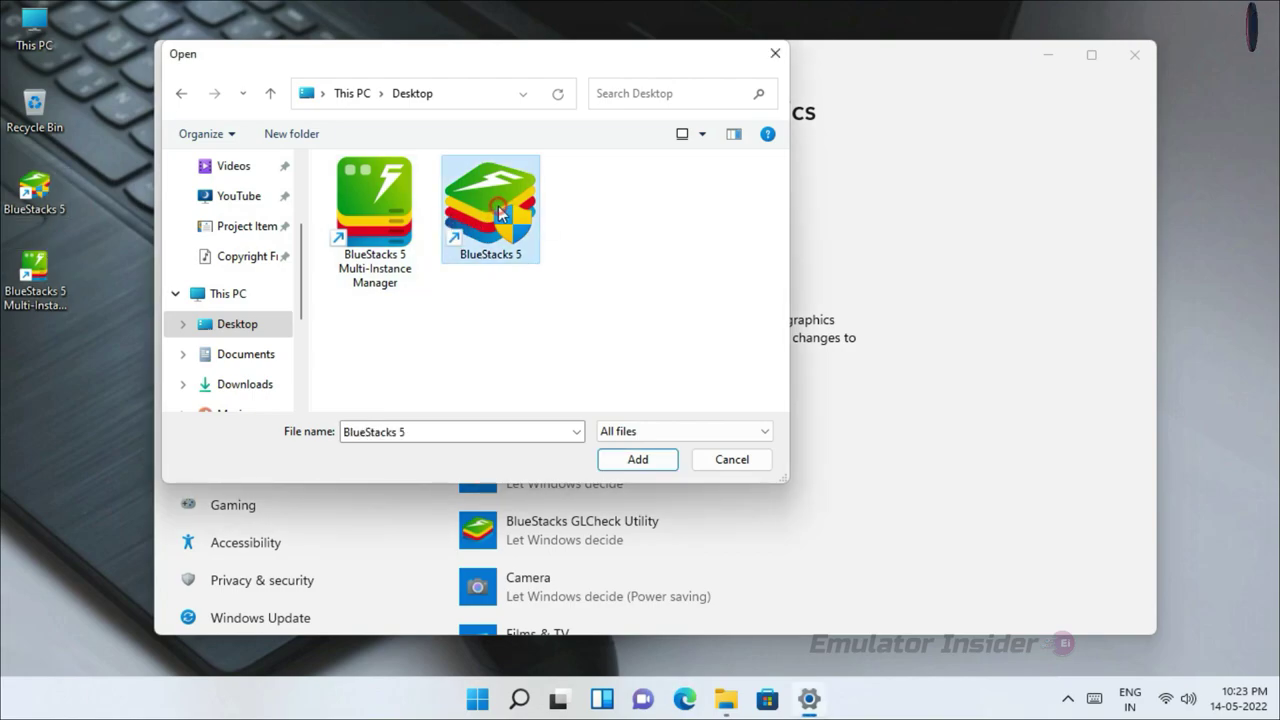
left_click(638, 459)
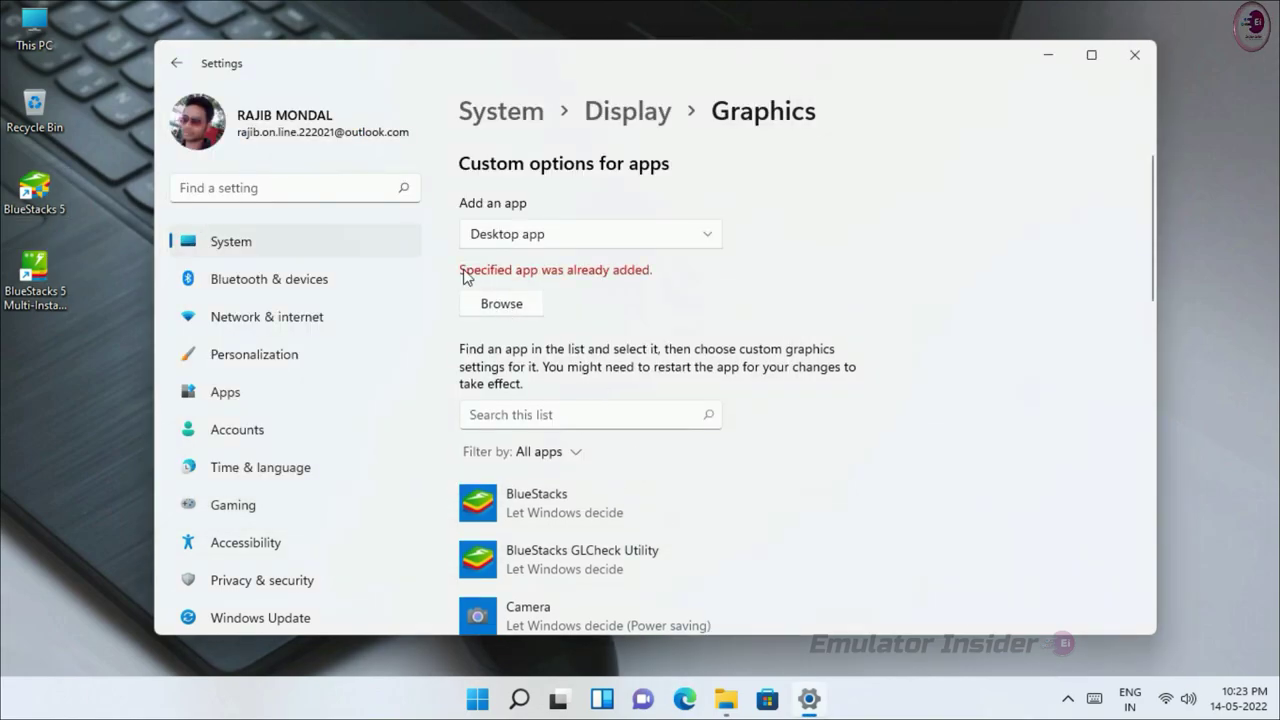
Set the graphics preference of BlueStacks to High performance and save it.
scroll(660, 446, "down", 1)
left_click(468, 429)
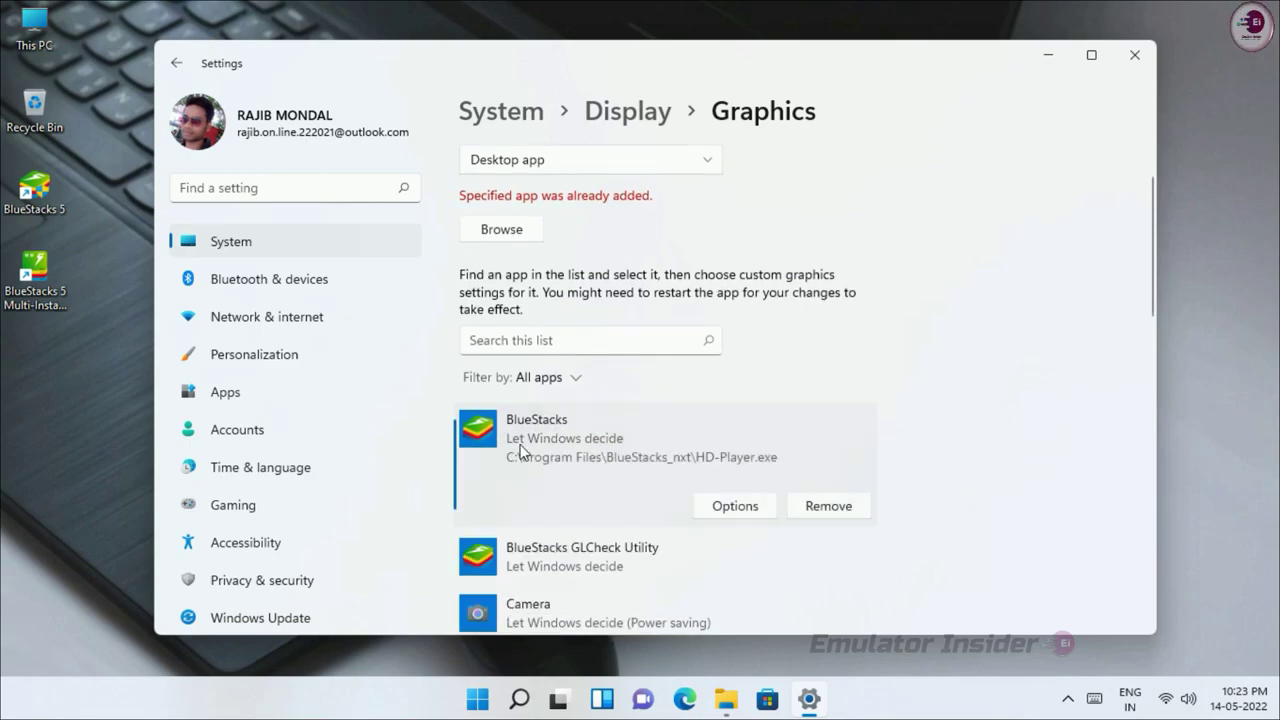
left_click(734, 506)
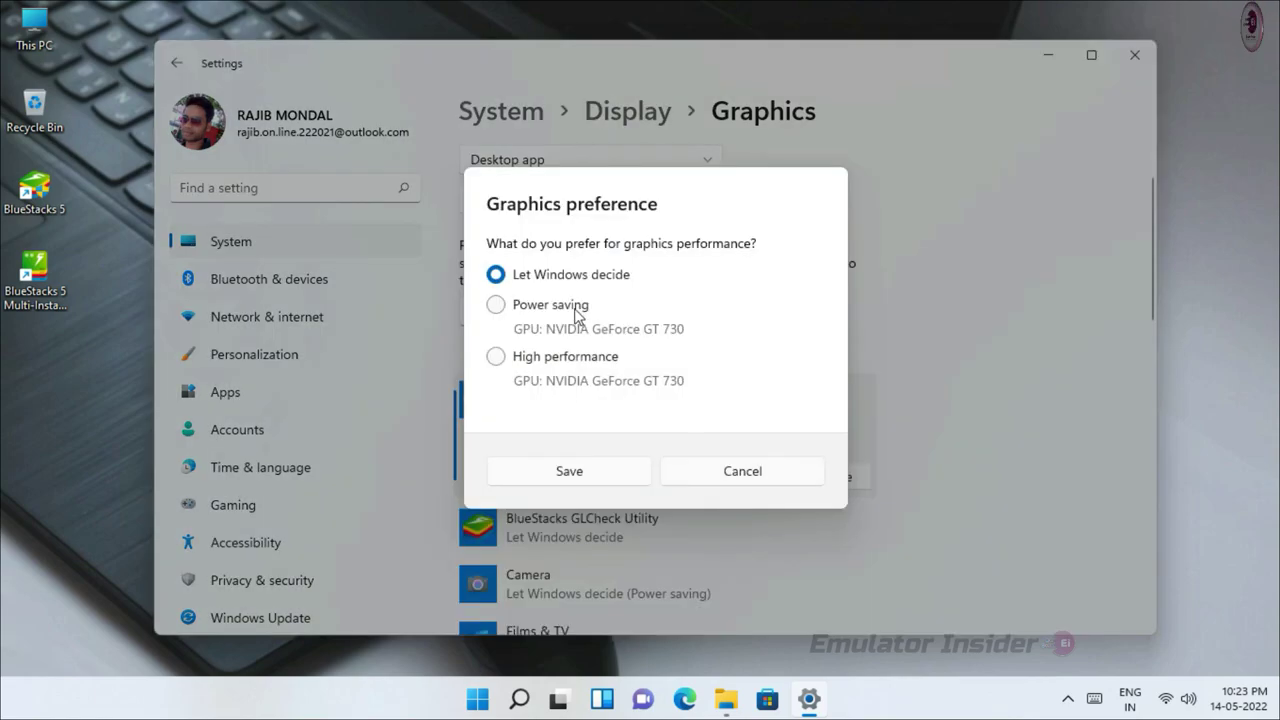
left_click(506, 366)
left_click(612, 470)
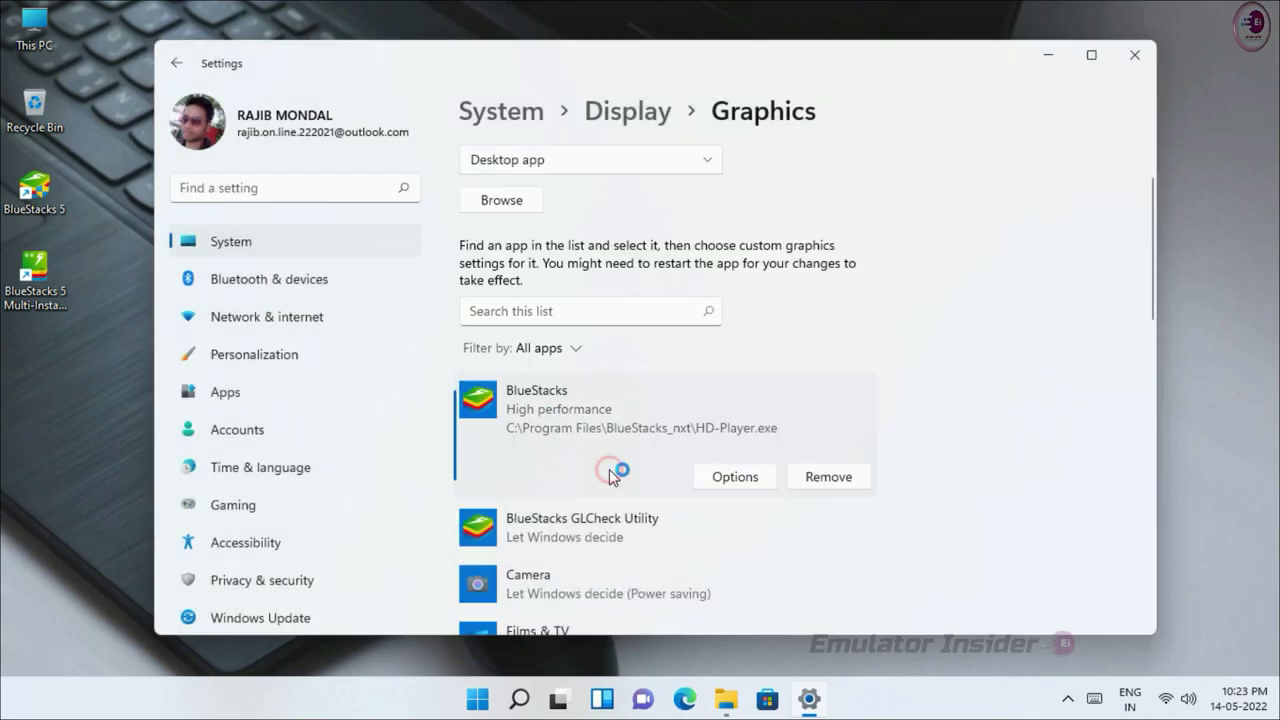
Set the graphics preference of BlueStacks GLCheck Utility to High performance, save it, and close the Windows settings.
scroll(648, 418, "down", 2)
left_click(571, 380)
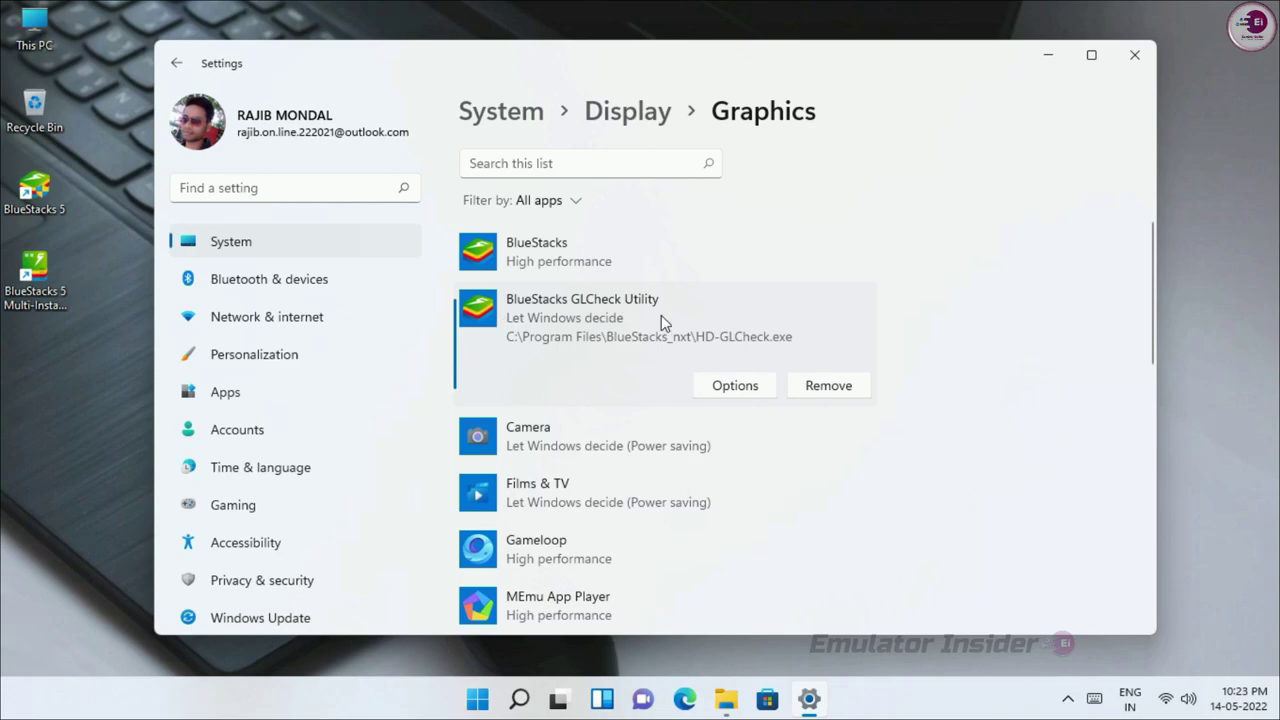
left_click(730, 386)
left_click(516, 358)
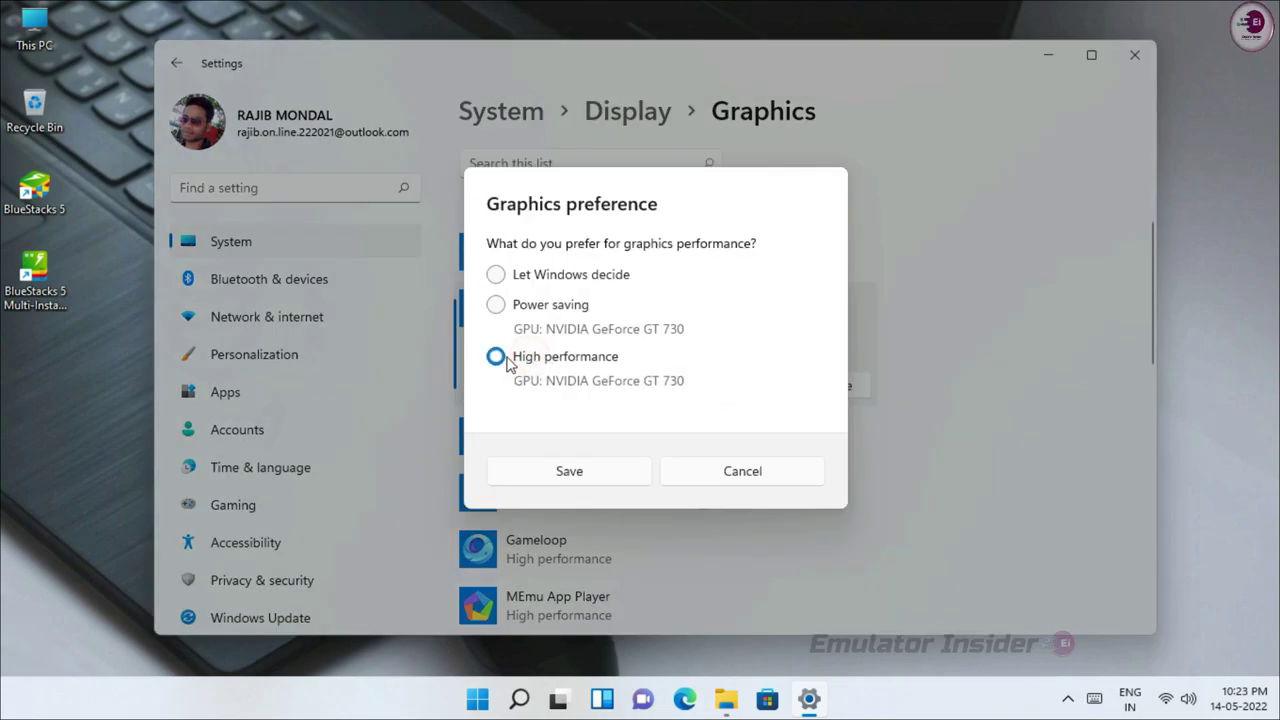
left_click(597, 471)
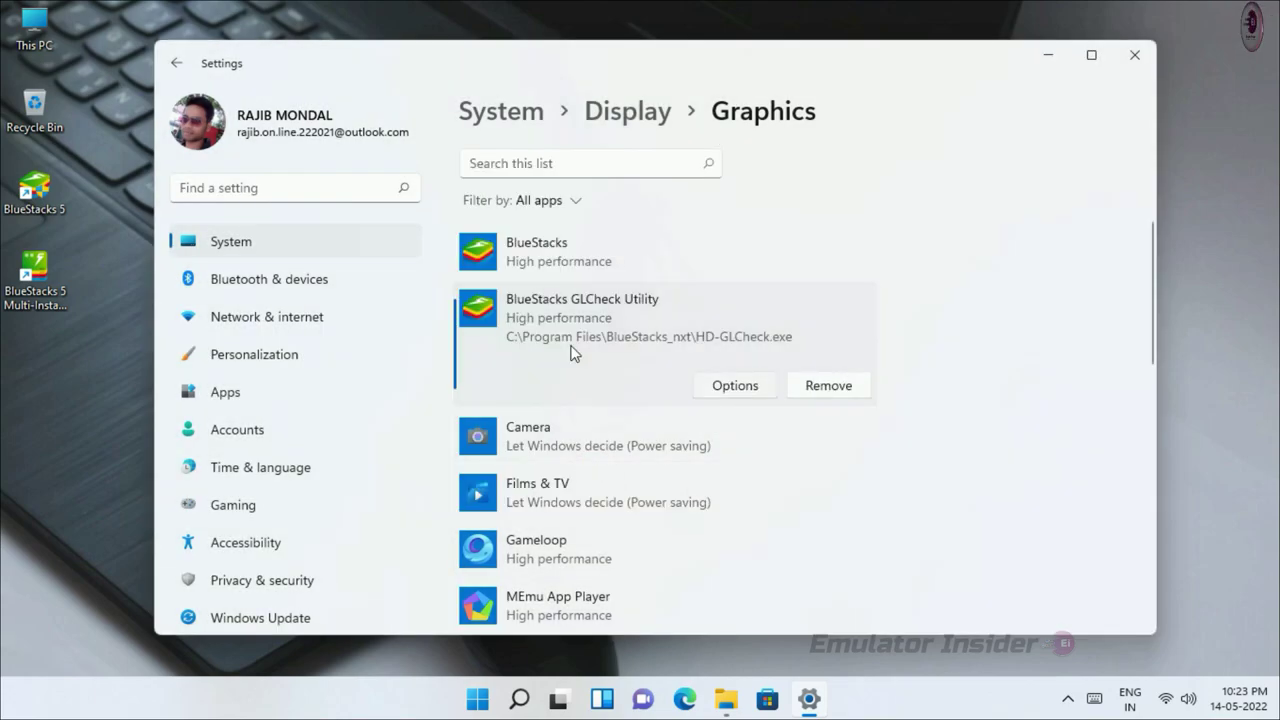
left_click(1120, 60)
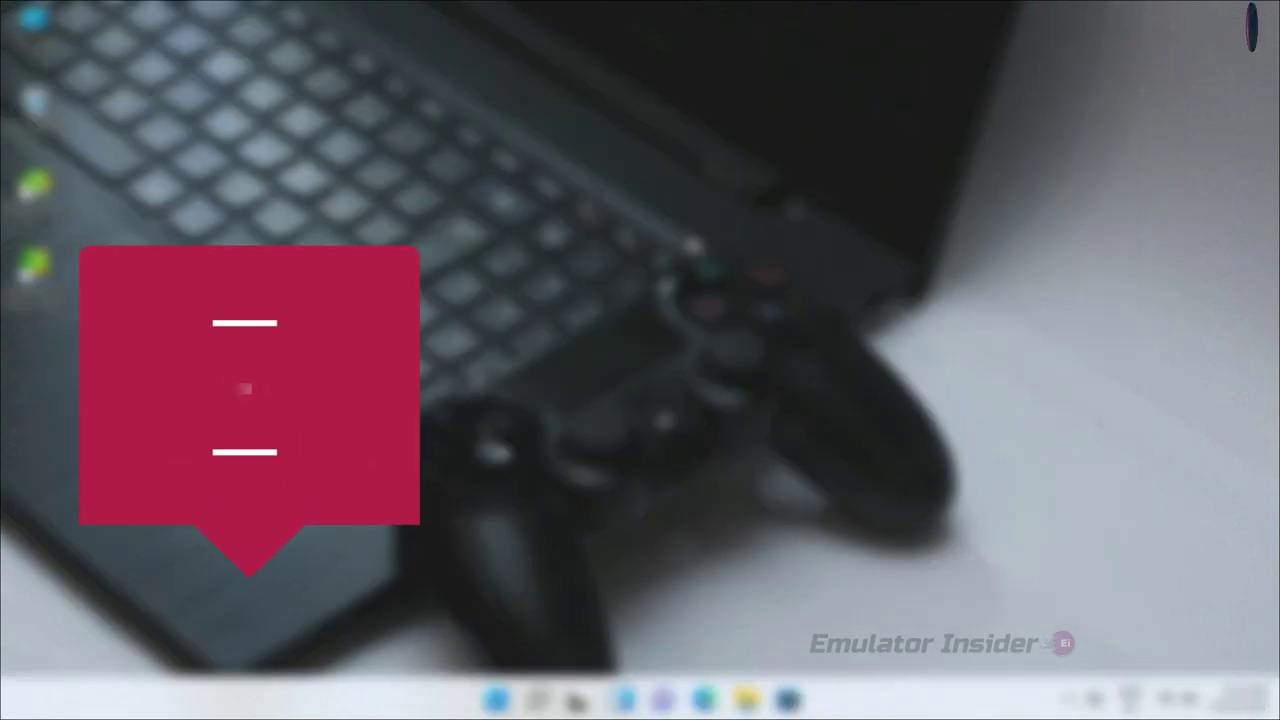